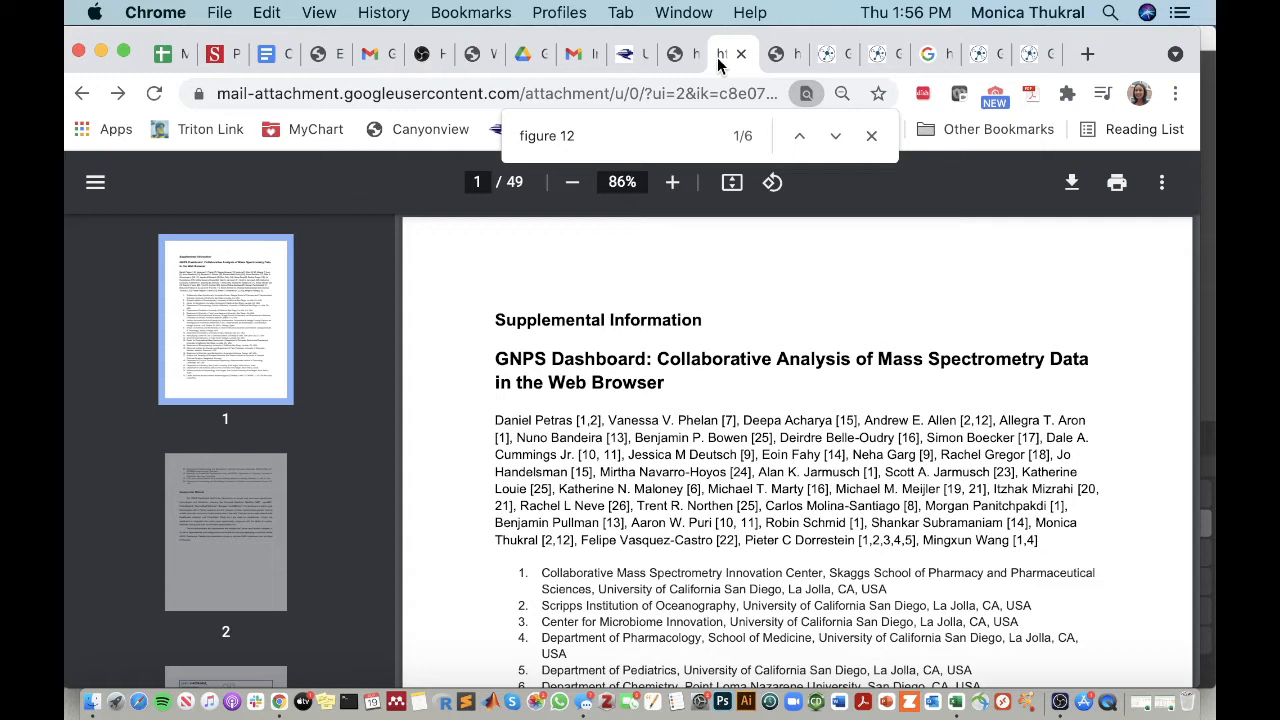
Step: Examine the XIC and MS/MS comparison plots in panel a on page 24 of the supplemental information PDF
left_click(786, 60)
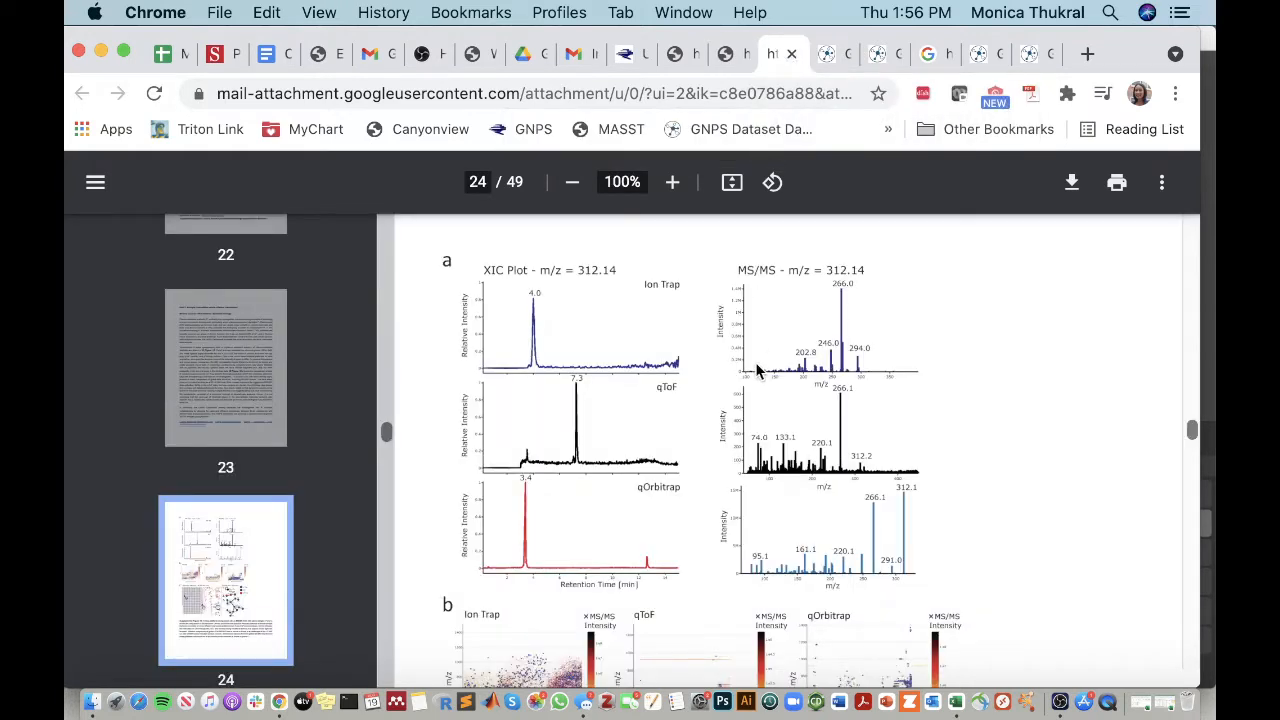
scroll(757, 371, "up", 1)
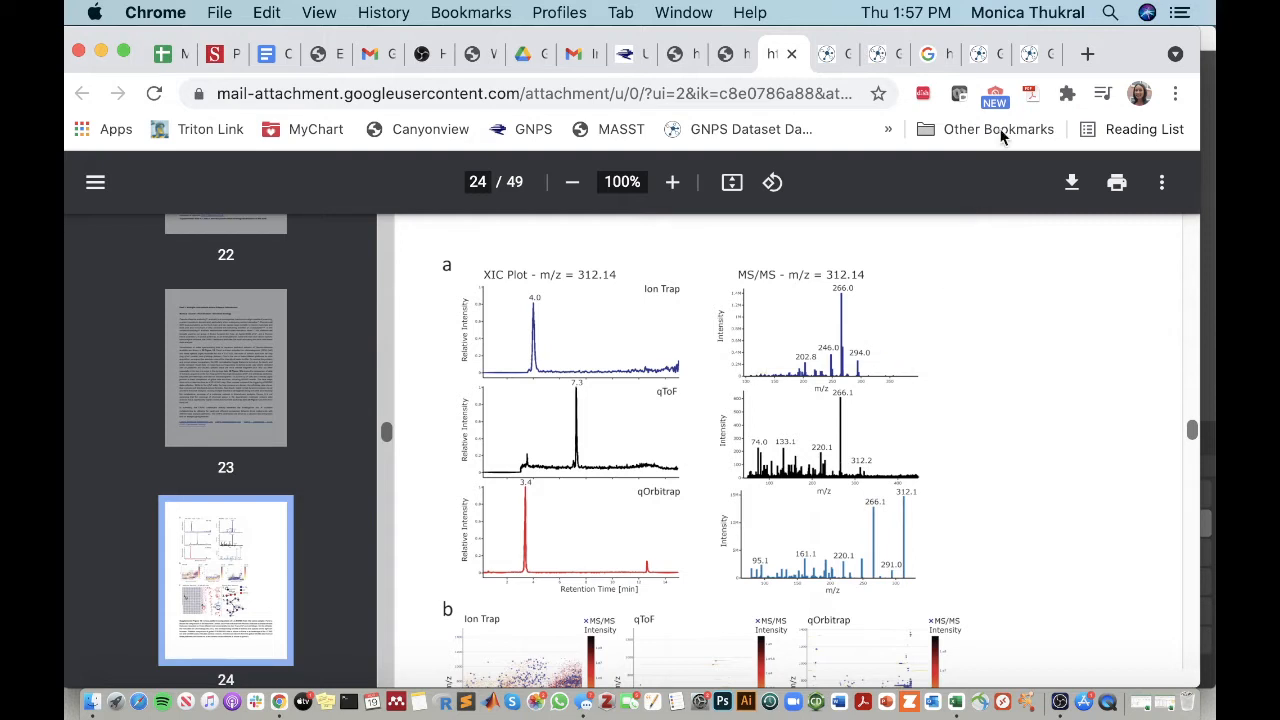
Step: Switch to the GNPS LCMS Dashboard and set the XIC integration to MAXPEAKHEIGHT with XIC grouping By File
left_click(1037, 60)
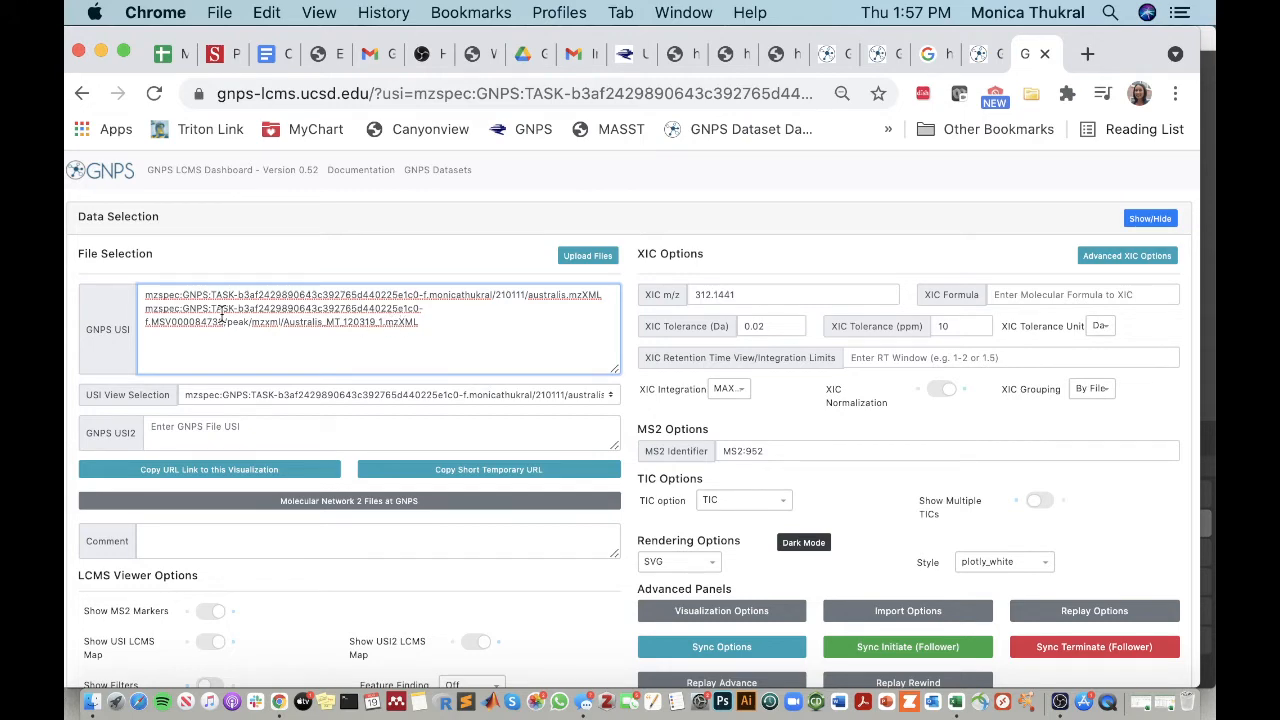
scroll(222, 316, "down", 1)
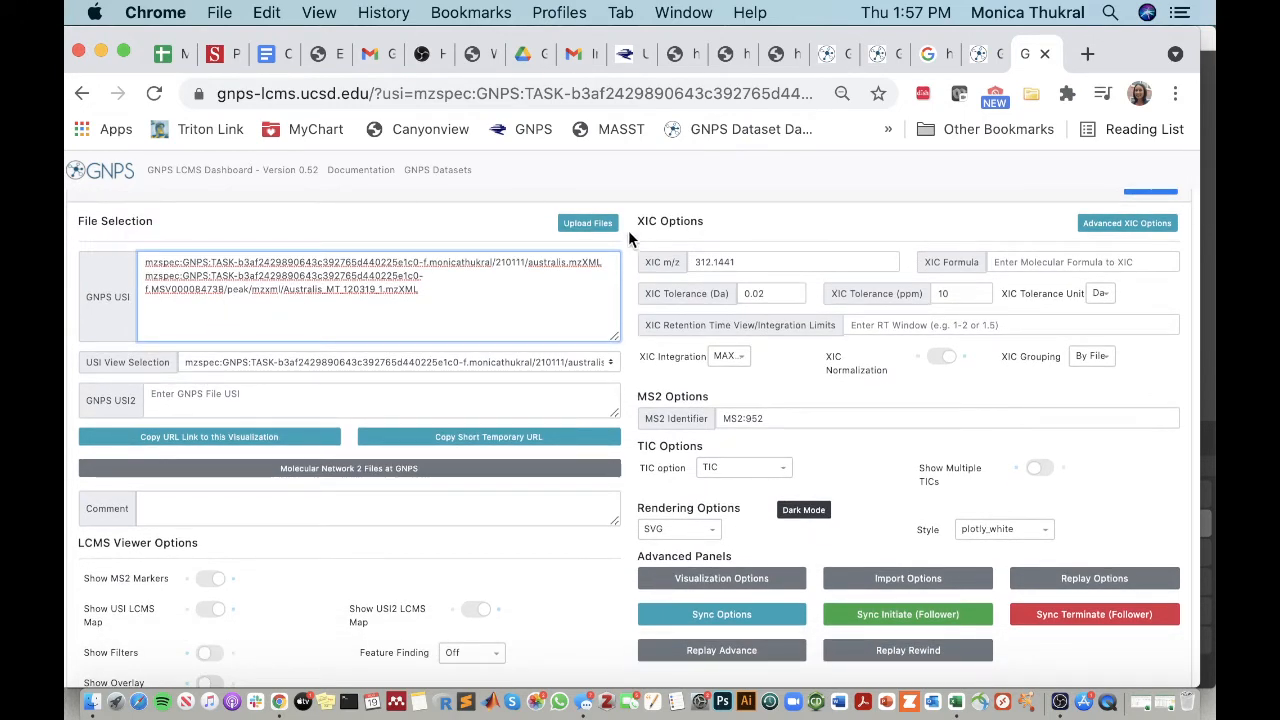
left_click(749, 262)
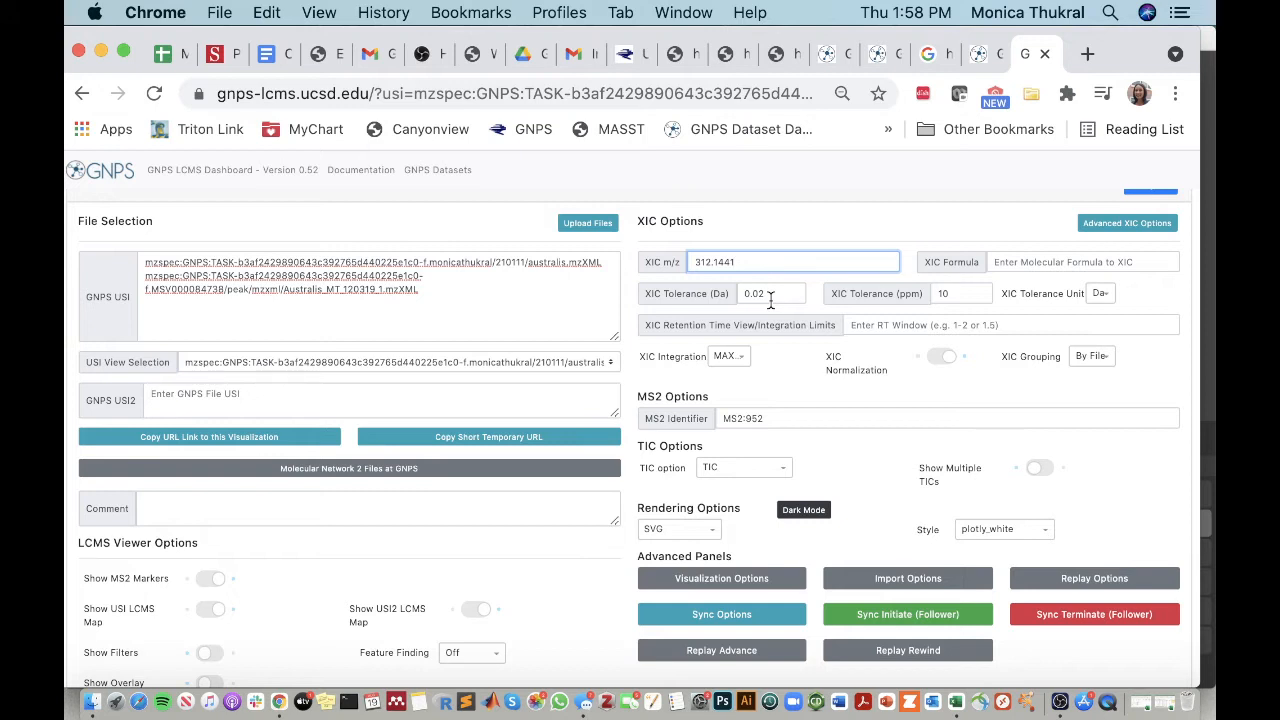
left_click(732, 358)
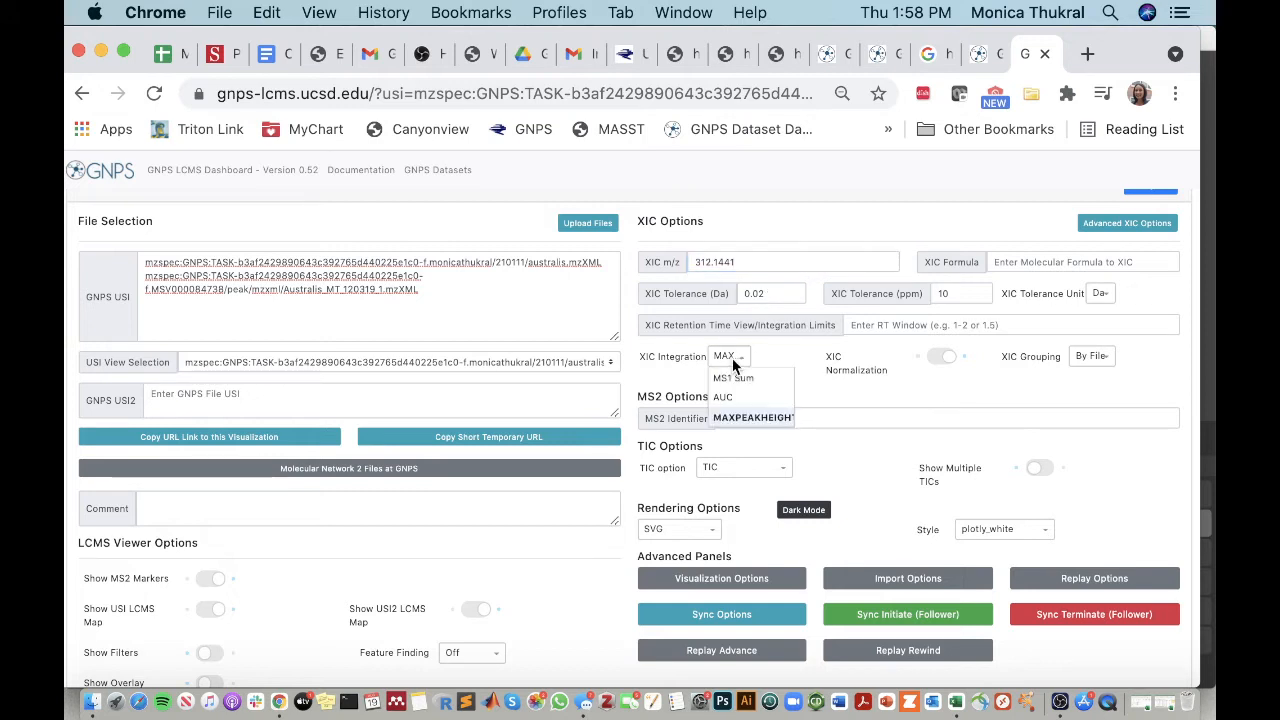
left_click(737, 418)
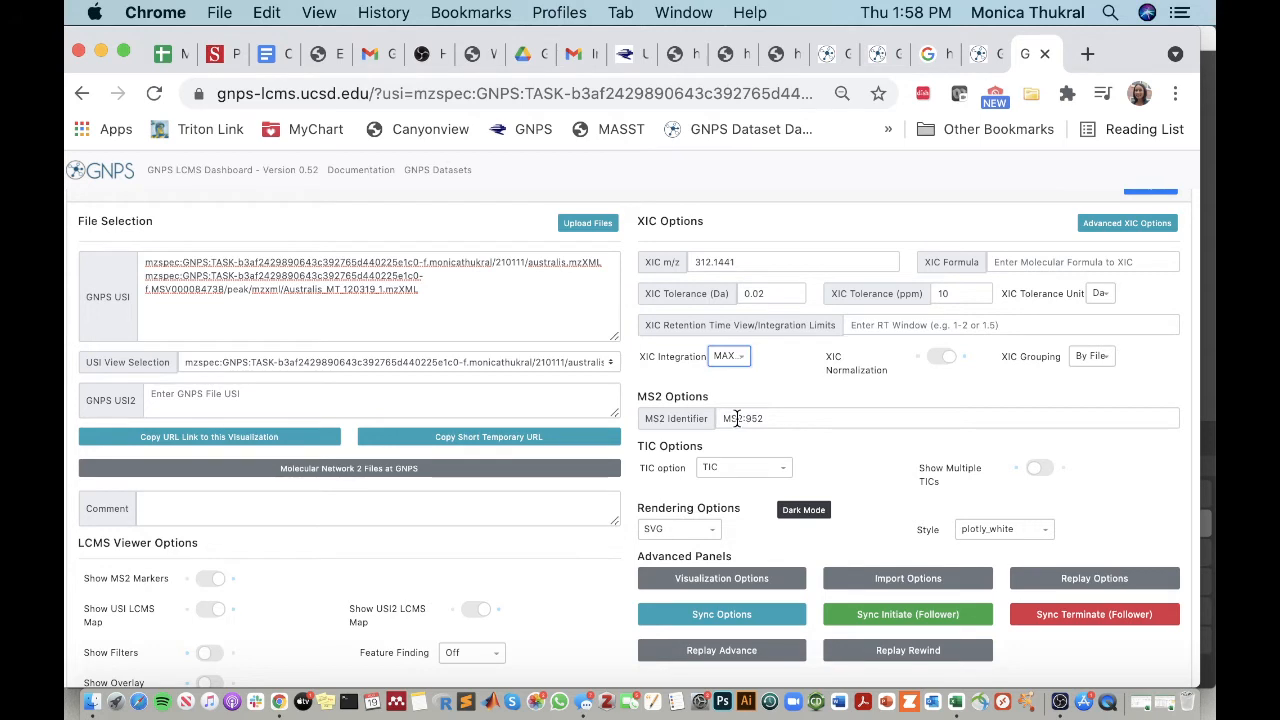
left_click(1094, 356)
left_click(1096, 365)
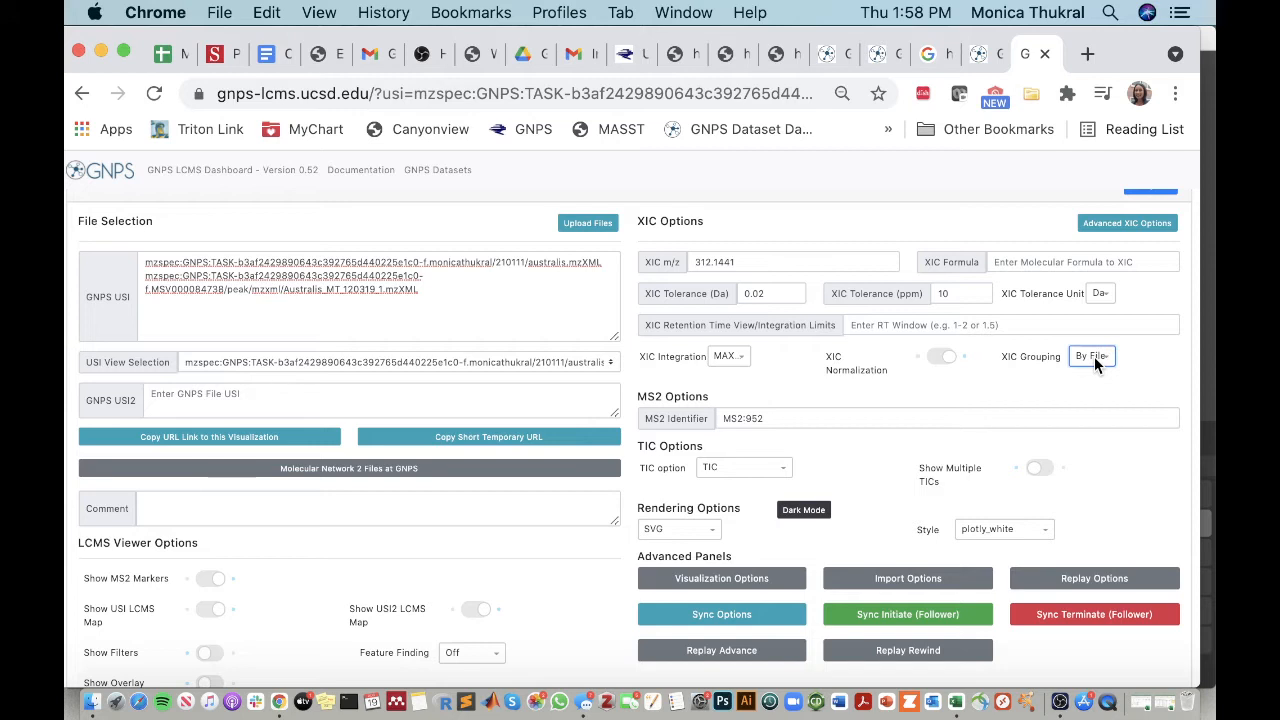
left_click(941, 358)
Step: Turn off the USI2 LCMS map in the LCMS viewer options
scroll(940, 362, "down", 5)
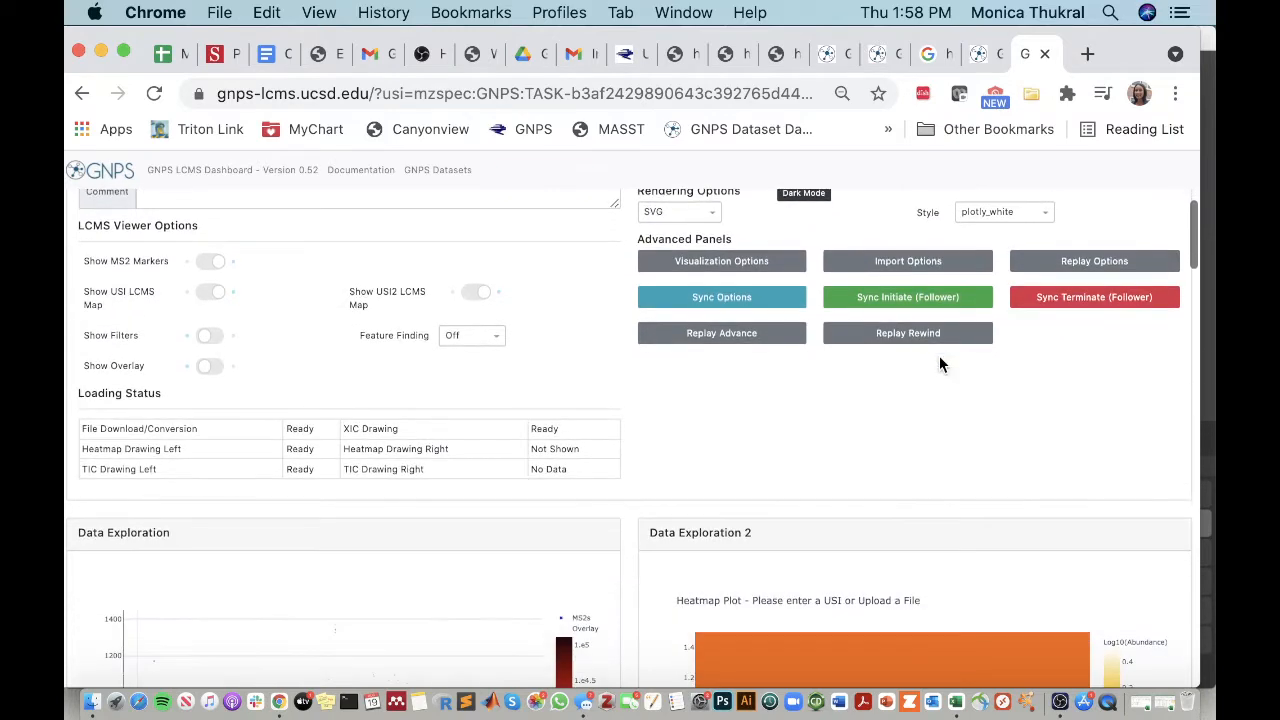
scroll(939, 365, "down", 5)
scroll(939, 365, "up", 5)
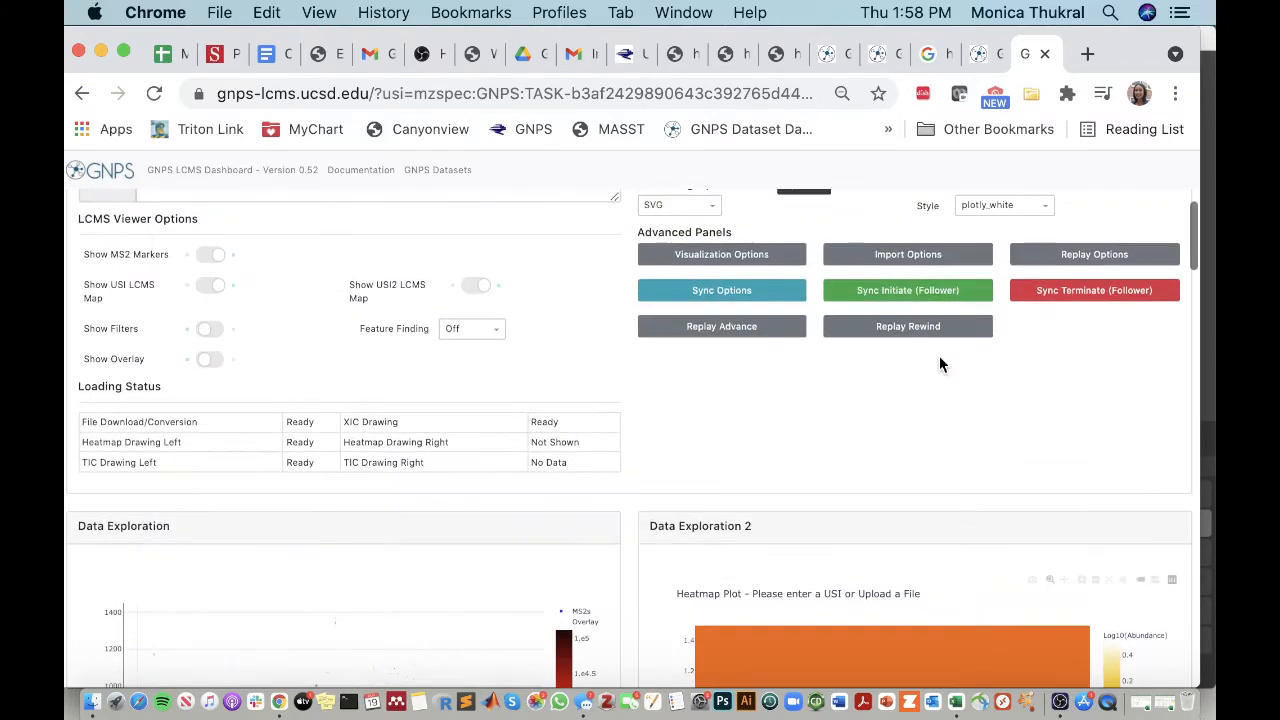
left_click(478, 287)
Step: Examine the LCMS heatmap, per-file XIC plots, MS2 spectrum, XIC heatmap and XIC integration results for the two files
scroll(629, 371, "down", 3)
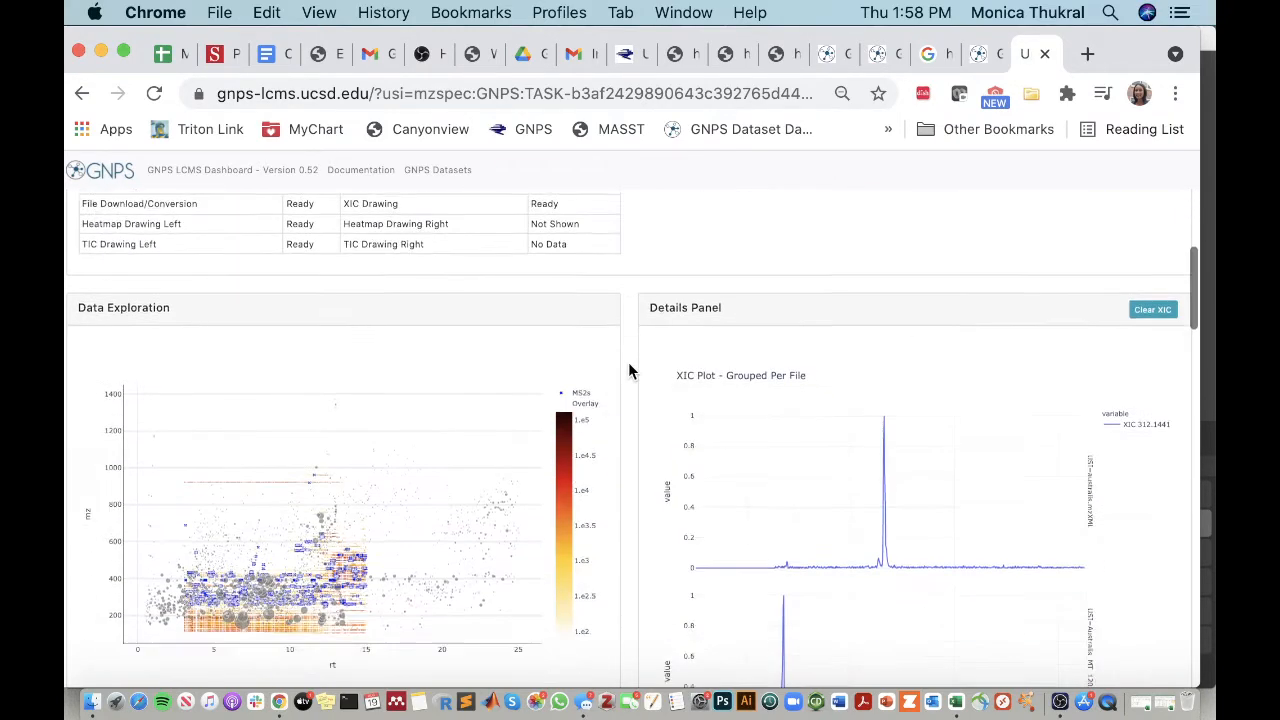
scroll(629, 371, "down", 3)
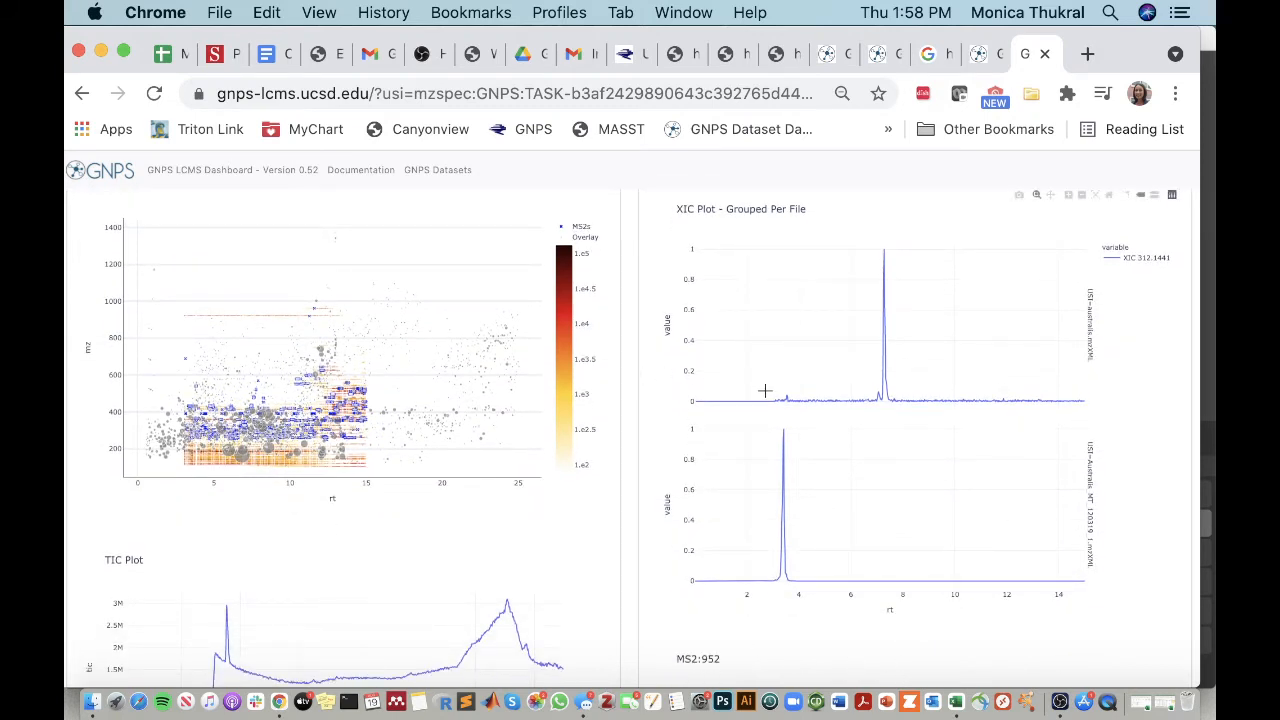
mouse_move(921, 405)
scroll(856, 470, "down", 5)
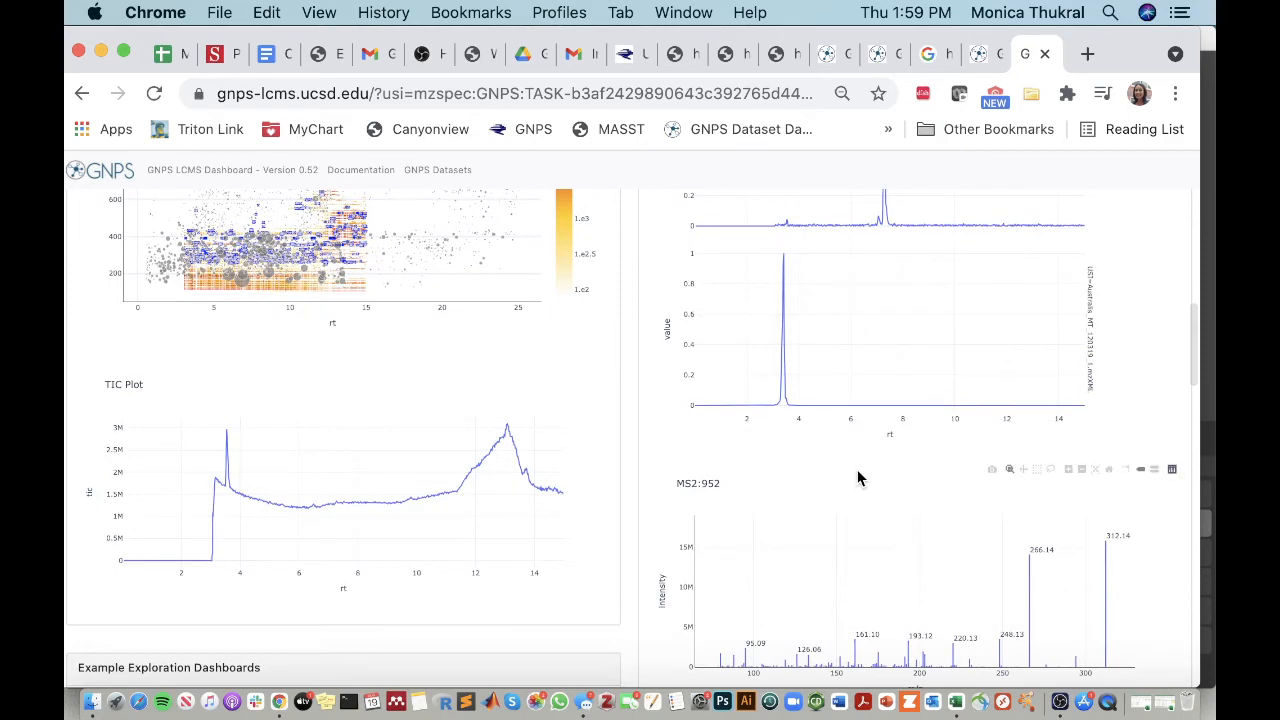
scroll(858, 479, "down", 15)
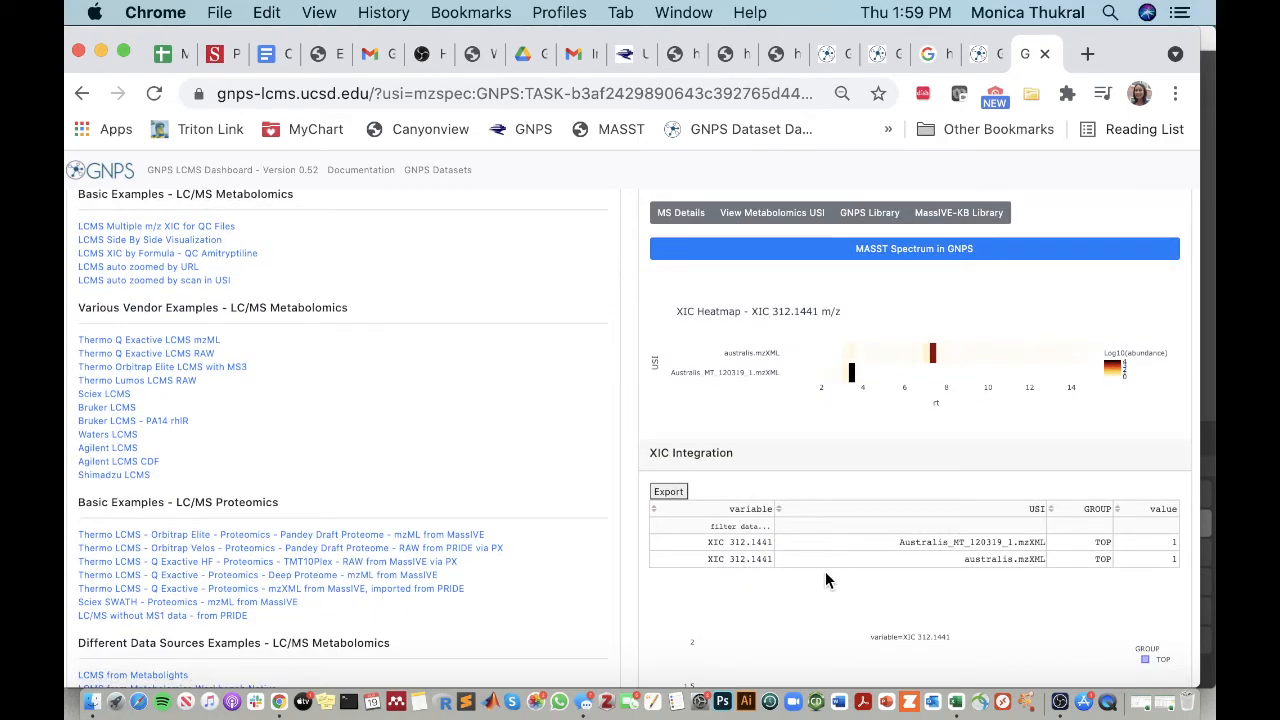
scroll(840, 572, "down", 2)
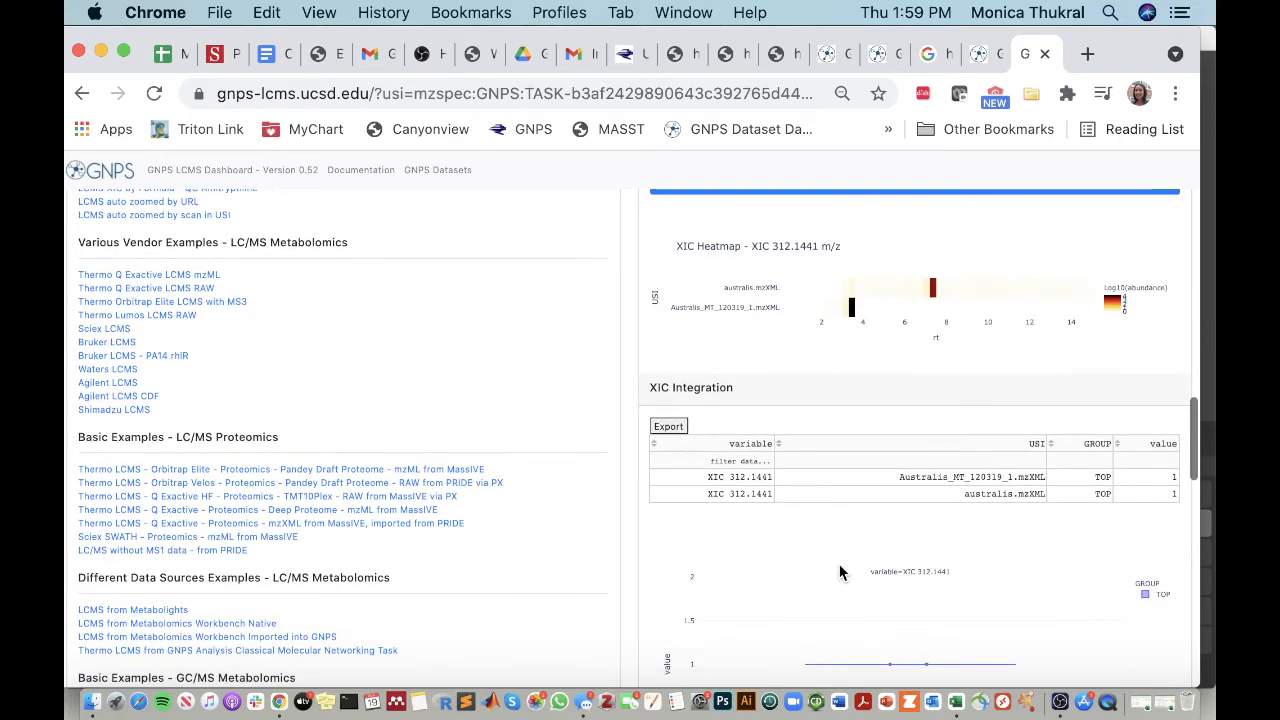
scroll(840, 572, "down", 3)
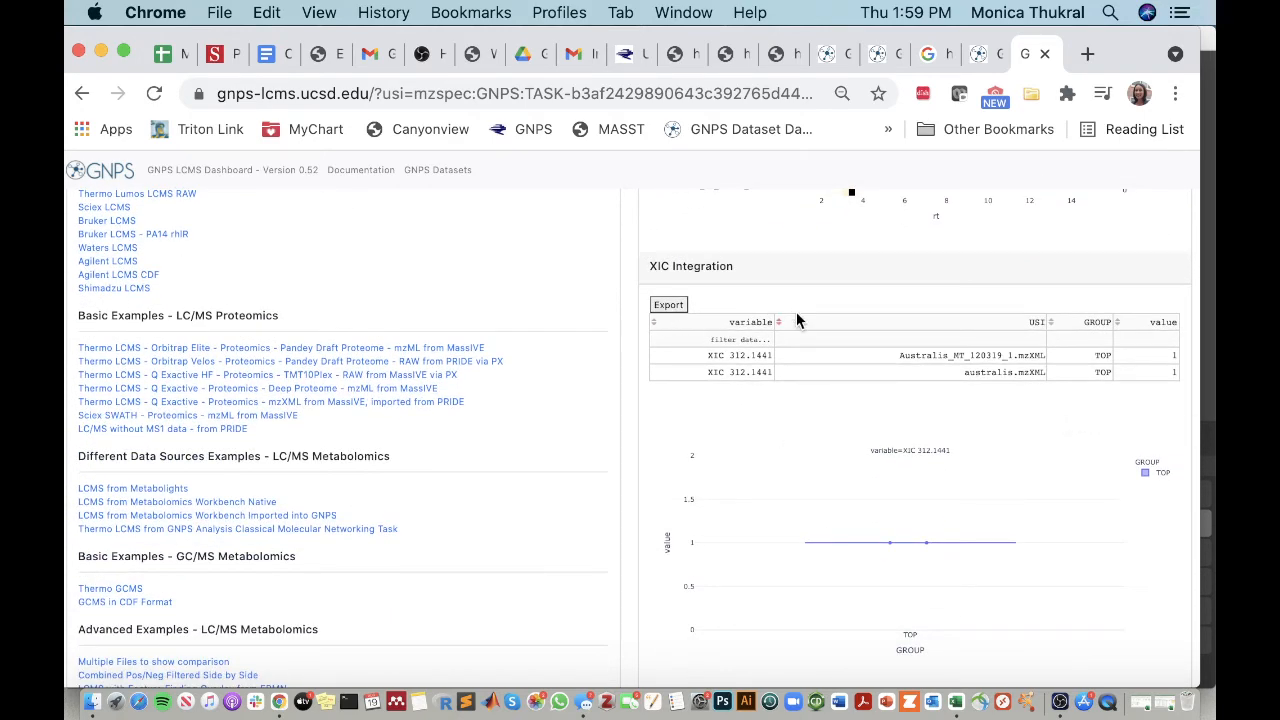
scroll(797, 314, "up", 4)
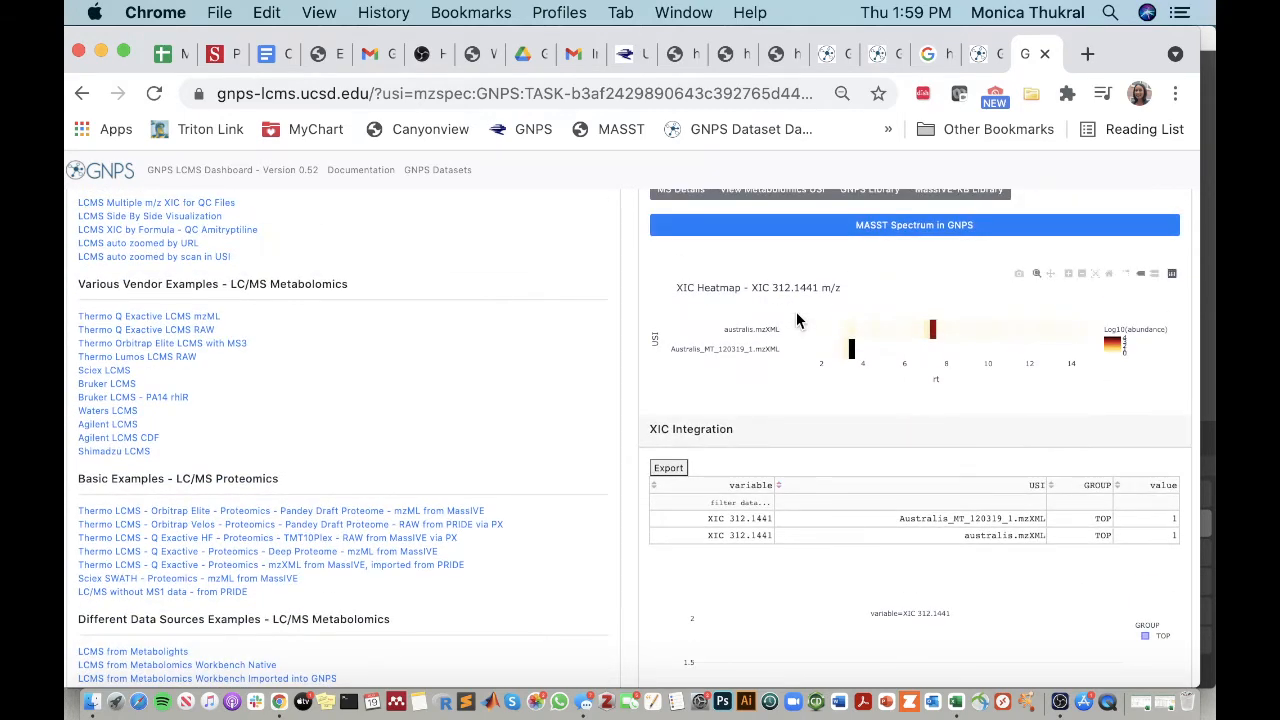
scroll(797, 318, "up", 1)
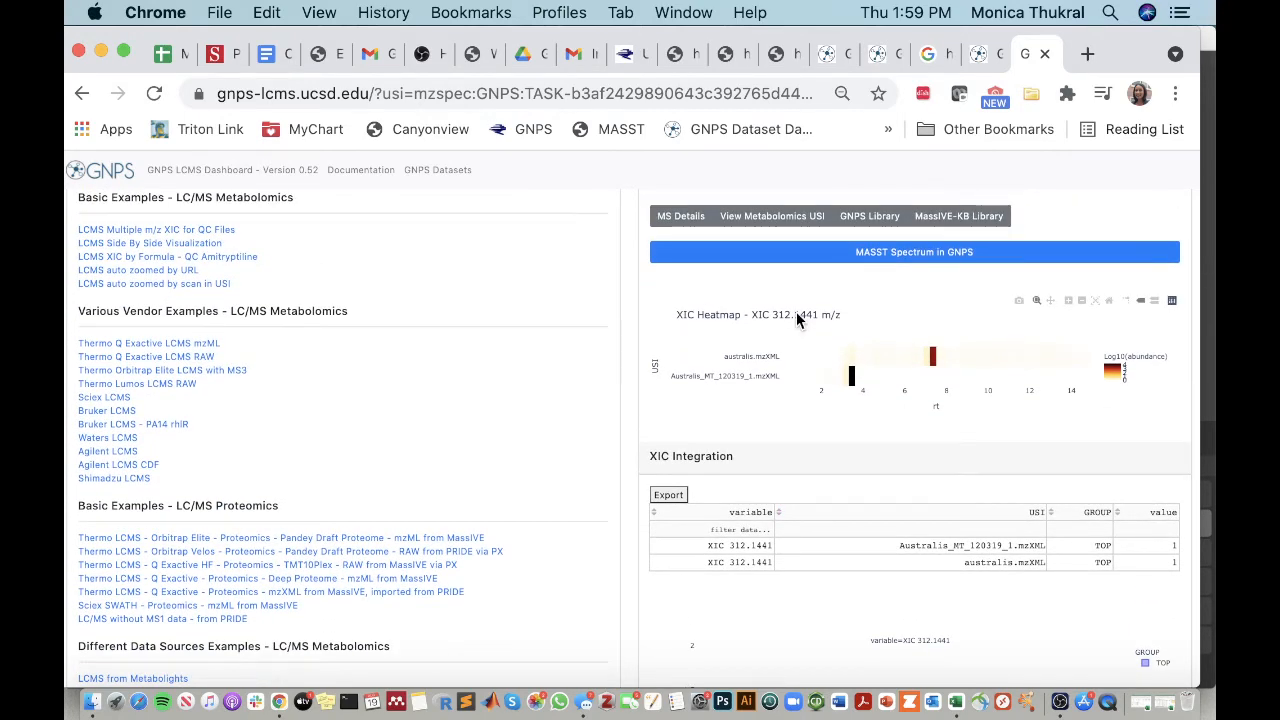
scroll(796, 311, "up", 15)
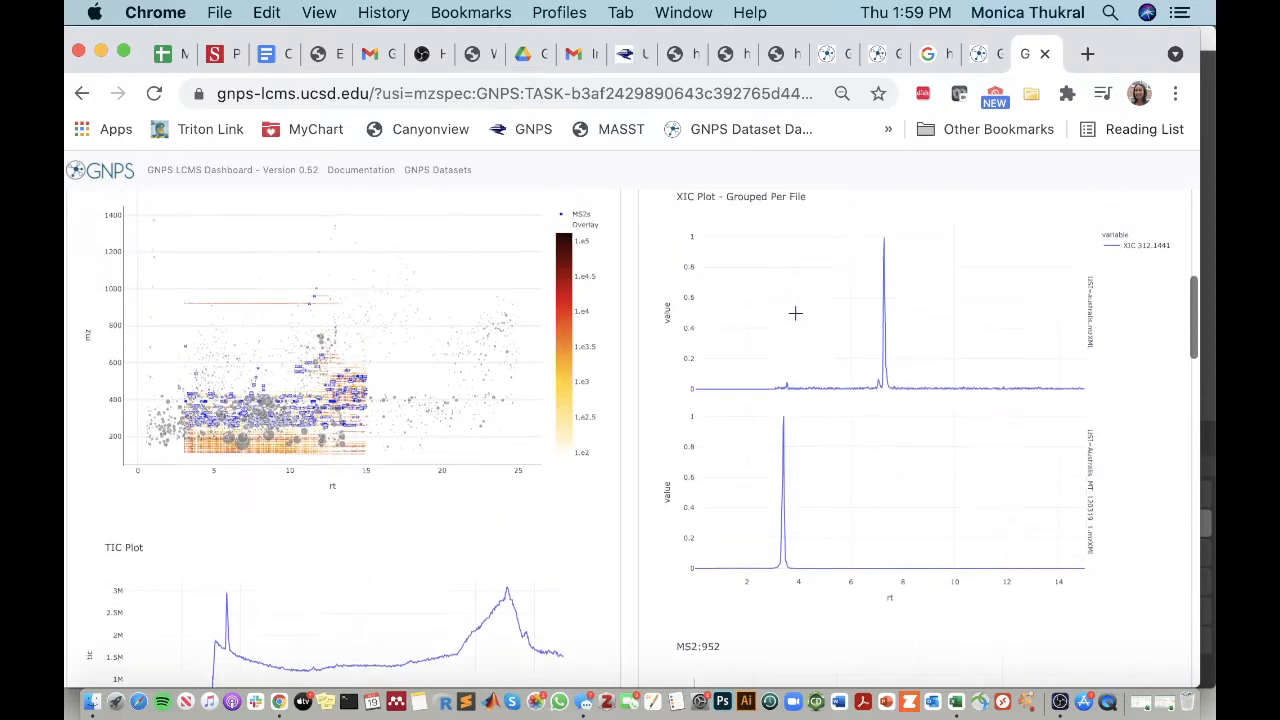
scroll(795, 313, "up", 3)
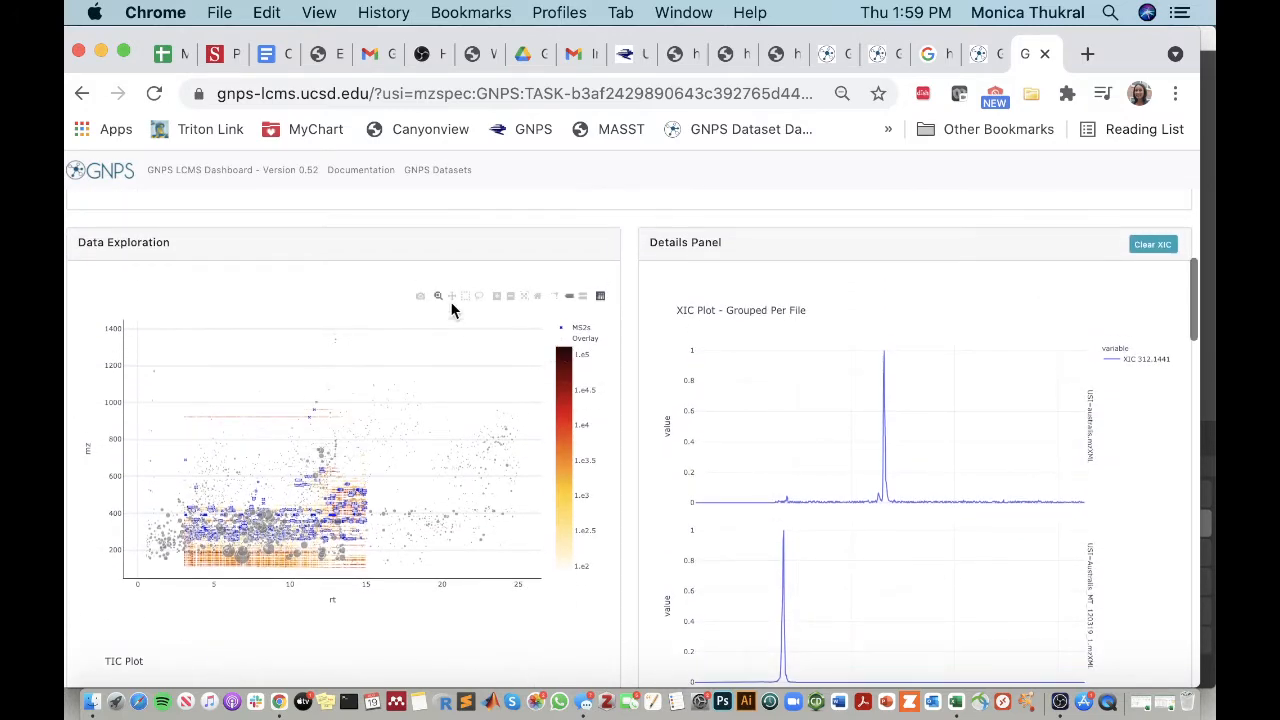
scroll(294, 418, "down", 2)
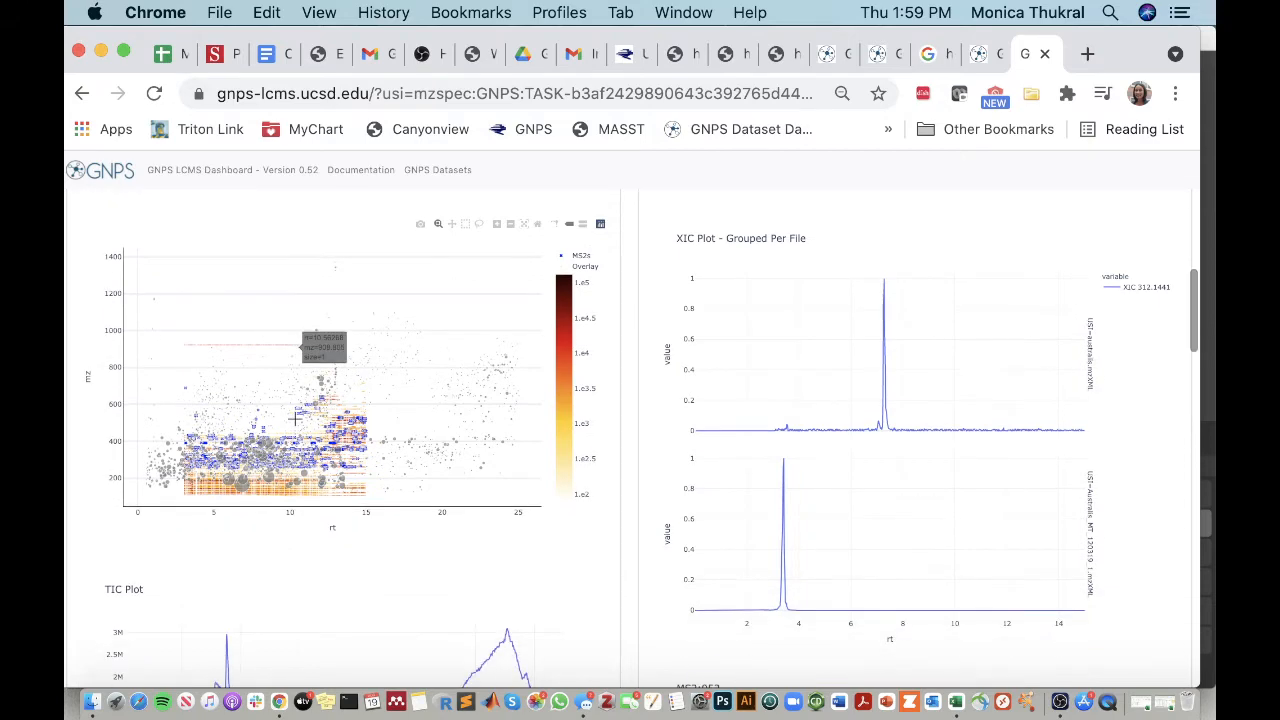
Step: Remove the Australis_MT_120319_1.mzXML entry from the GNPS USI list, leaving only australis.mzXML
scroll(294, 418, "up", 10)
scroll(295, 417, "up", 10)
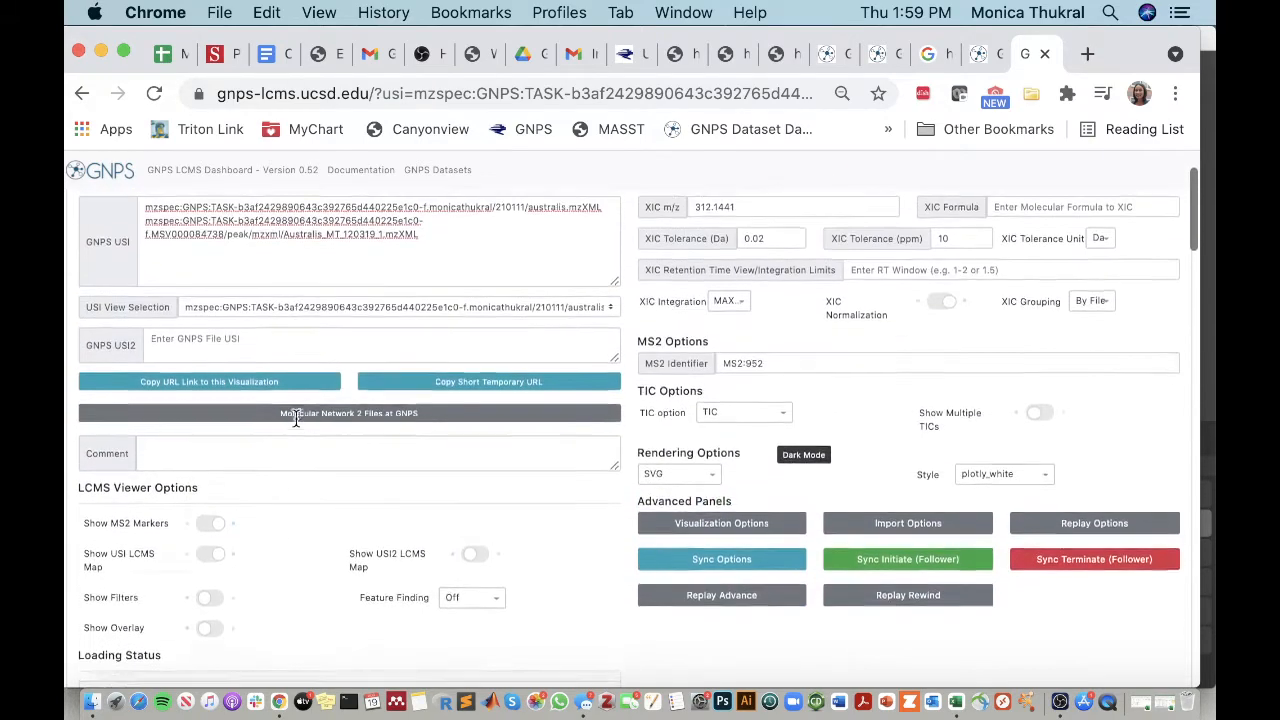
left_click_drag(436, 326, 139, 321)
left_click(429, 305)
left_click_drag(422, 327, 132, 313)
key("BackSpace")
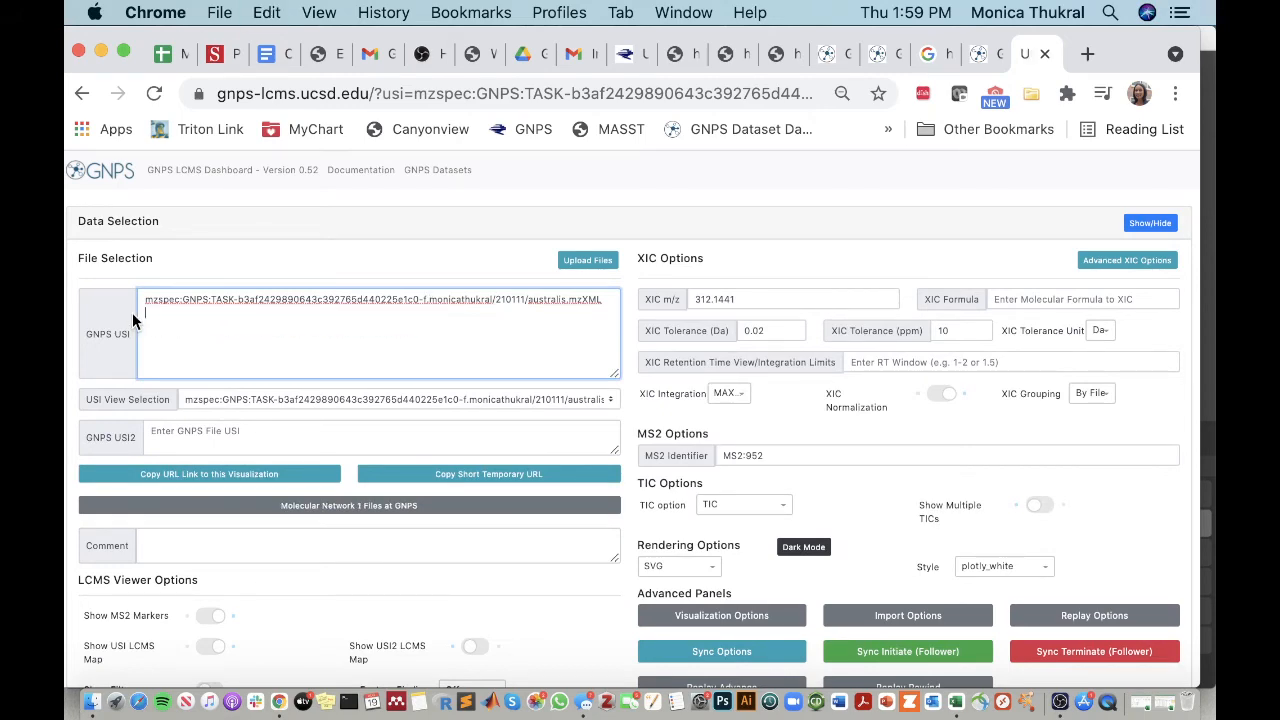
Step: Select the highest-value MS2 acquisition in the single-file XIC plot and examine its MS2 spectrum
scroll(776, 461, "down", 10)
scroll(776, 461, "down", 8)
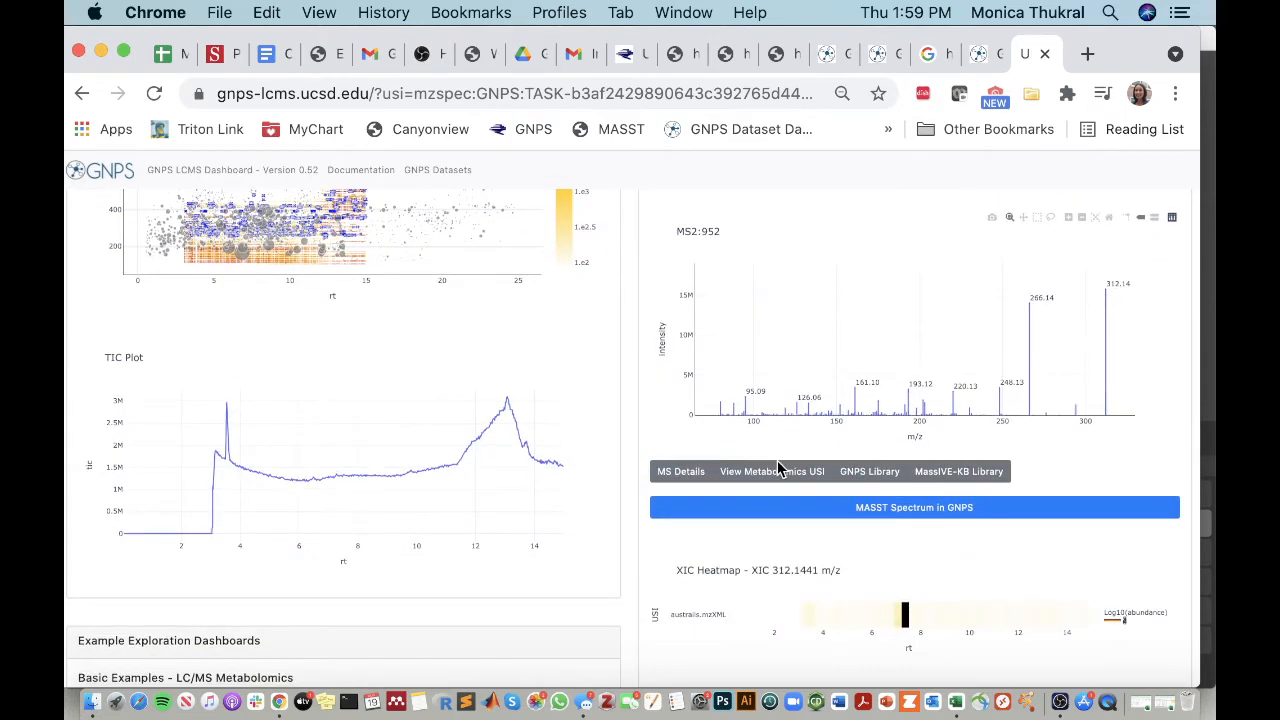
scroll(777, 460, "up", 4)
scroll(566, 382, "up", 2)
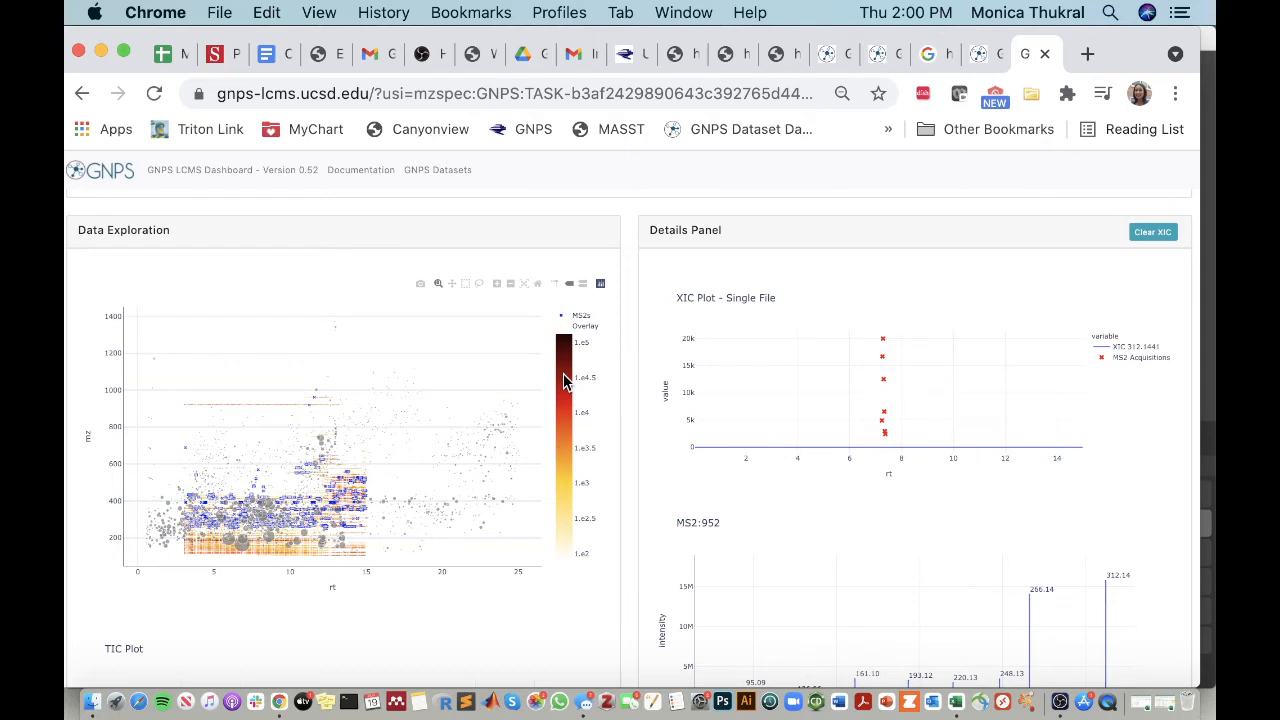
scroll(563, 380, "down", 2)
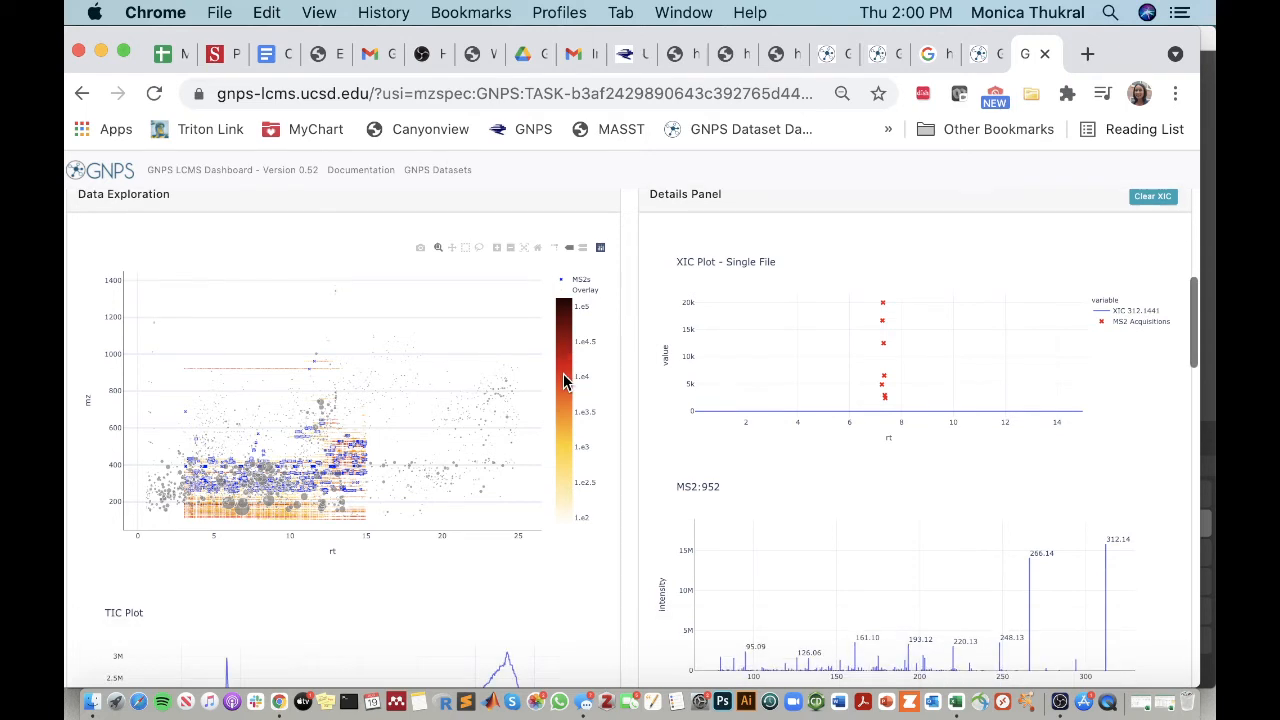
left_click(881, 303)
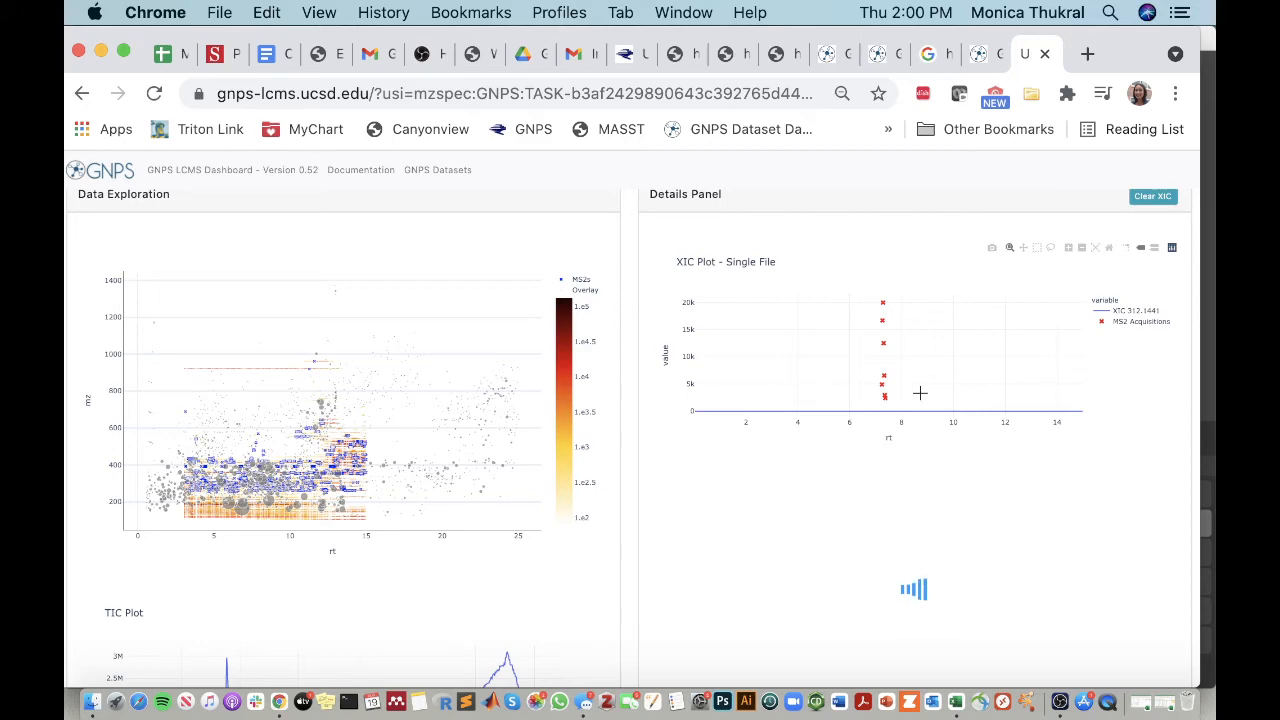
scroll(995, 420, "down", 3)
scroll(995, 446, "up", 1)
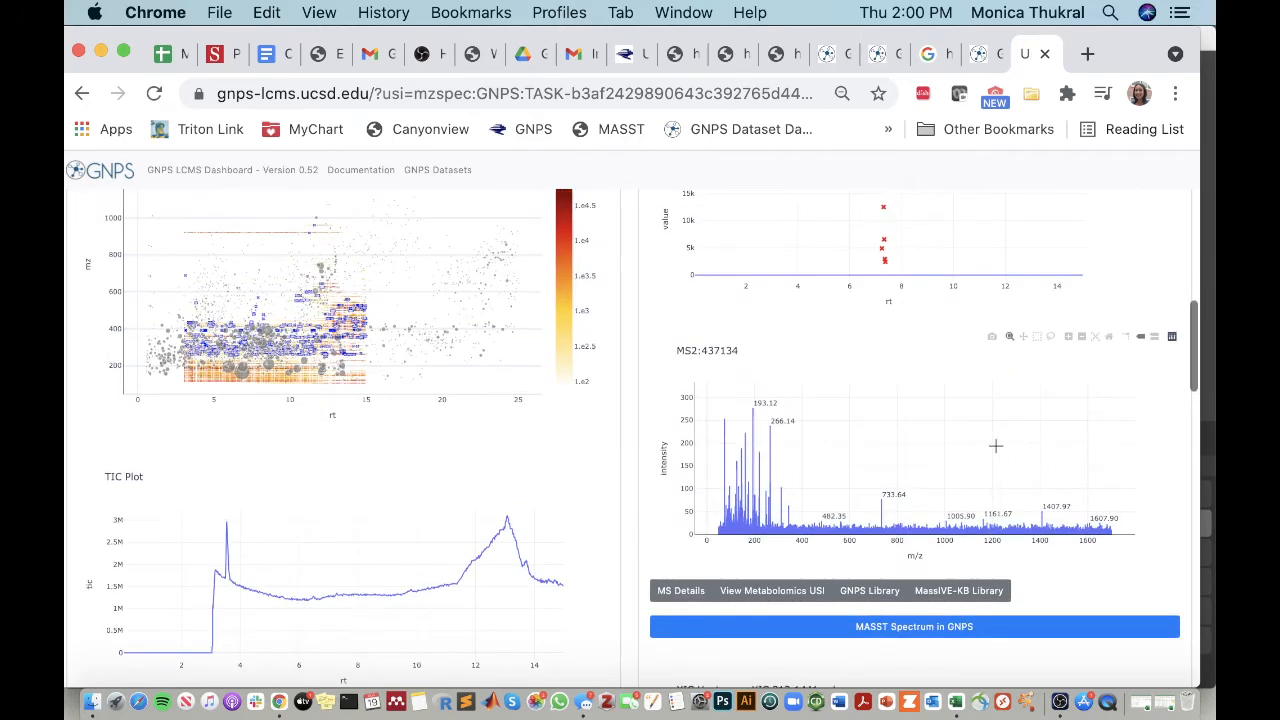
scroll(995, 446, "up", 1)
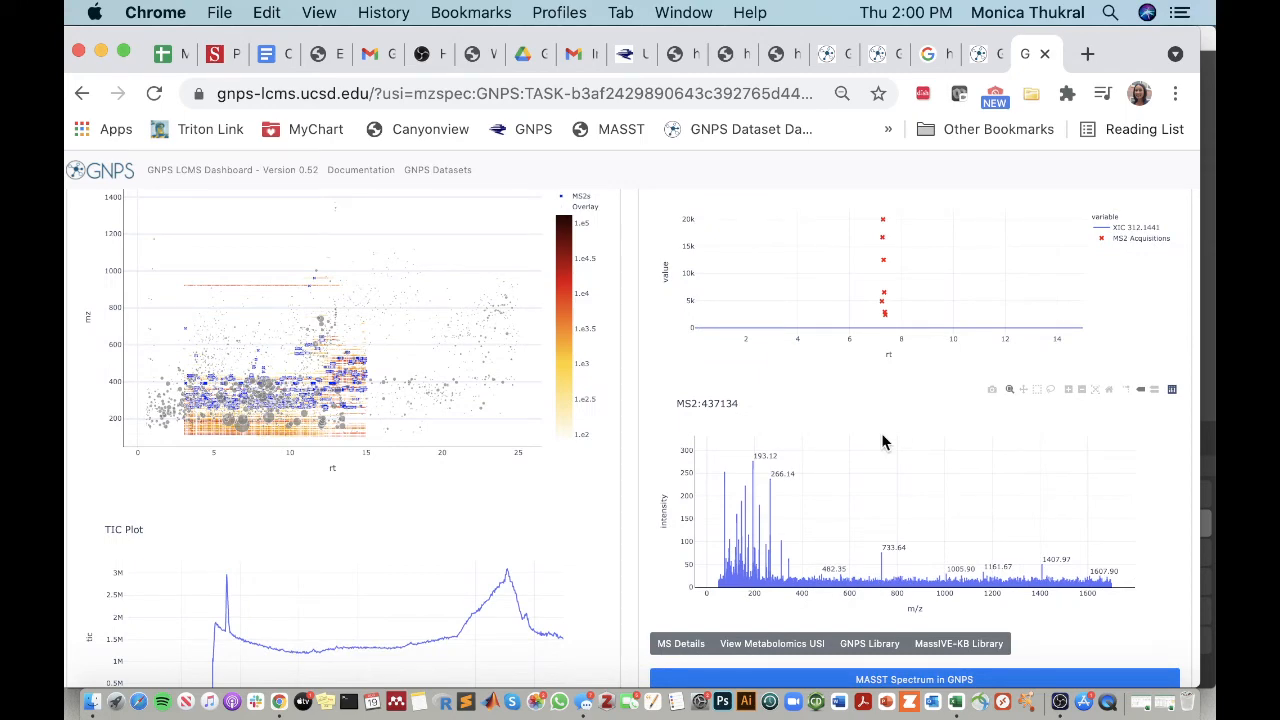
scroll(883, 441, "up", 1)
scroll(883, 441, "up", 2)
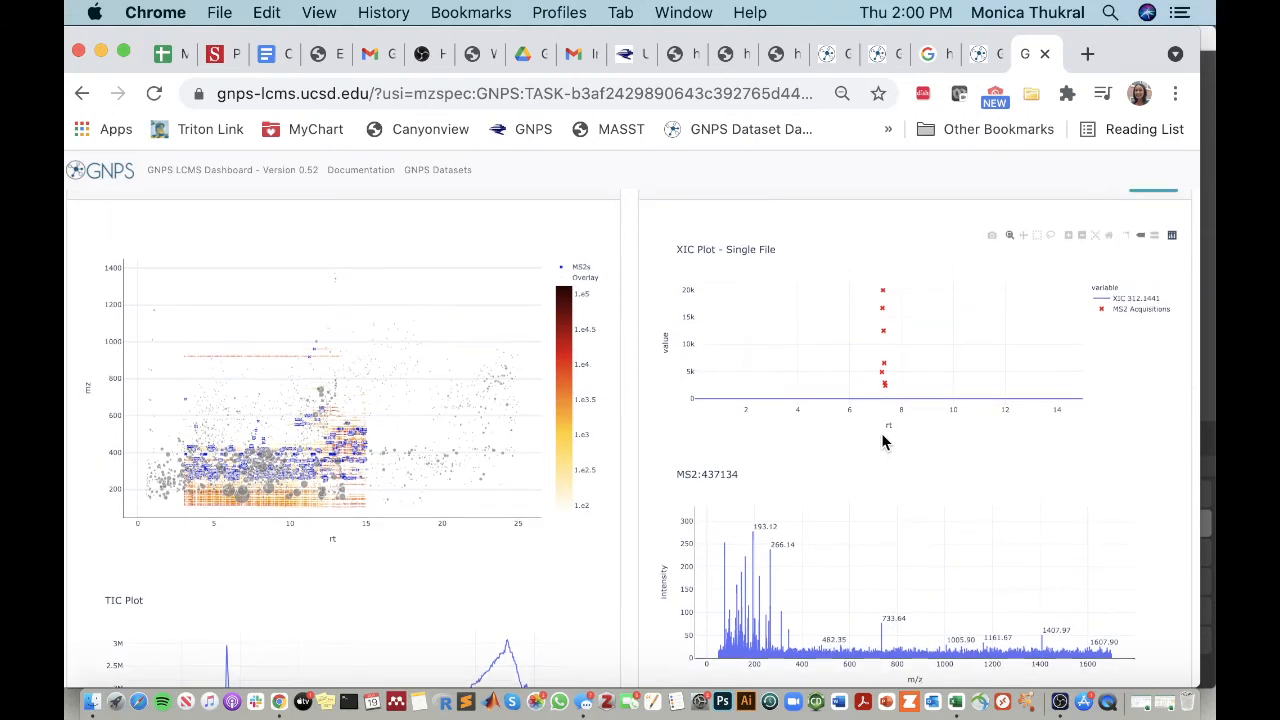
Step: Replace the australis.mzXML entry in GNPS USI with the Australis_MT_120319_1.mzXML USI and view its heatmap and XIC plot
scroll(882, 436, "up", 5)
scroll(881, 435, "up", 15)
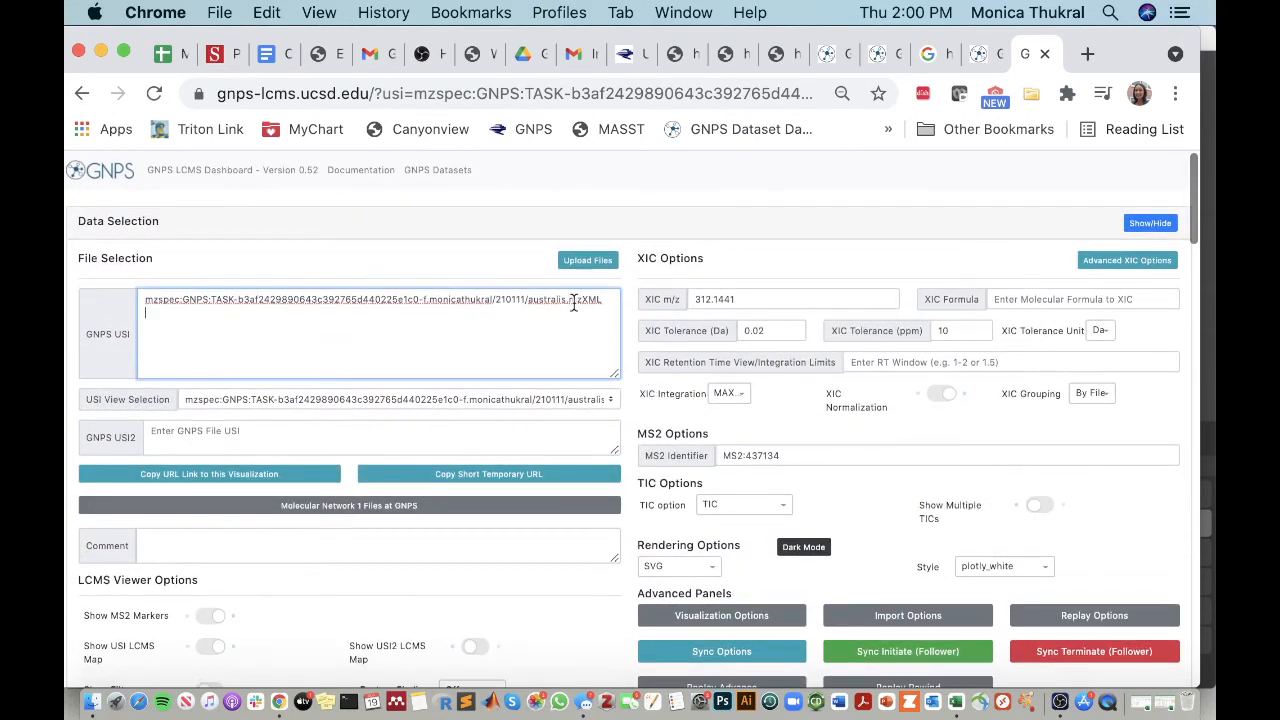
left_click_drag(602, 299, 568, 299)
triple_click(568, 297)
key("super+v")
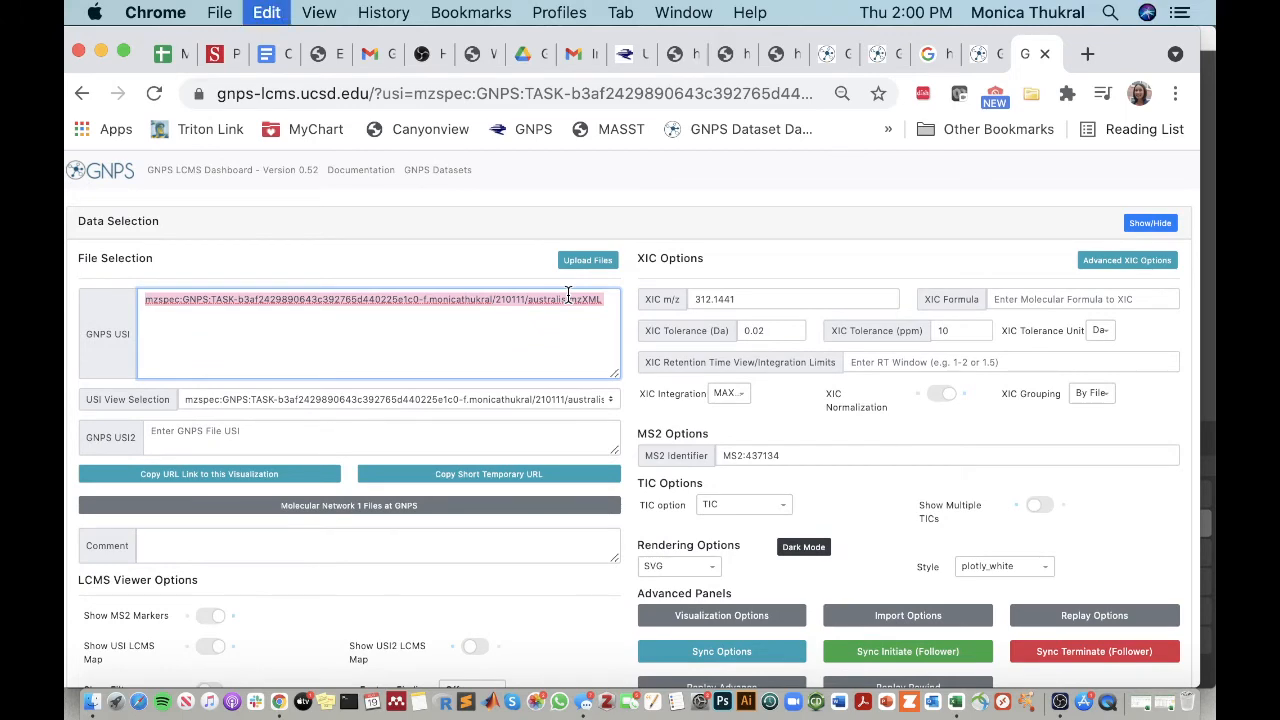
scroll(768, 502, "down", 10)
scroll(768, 502, "down", 13)
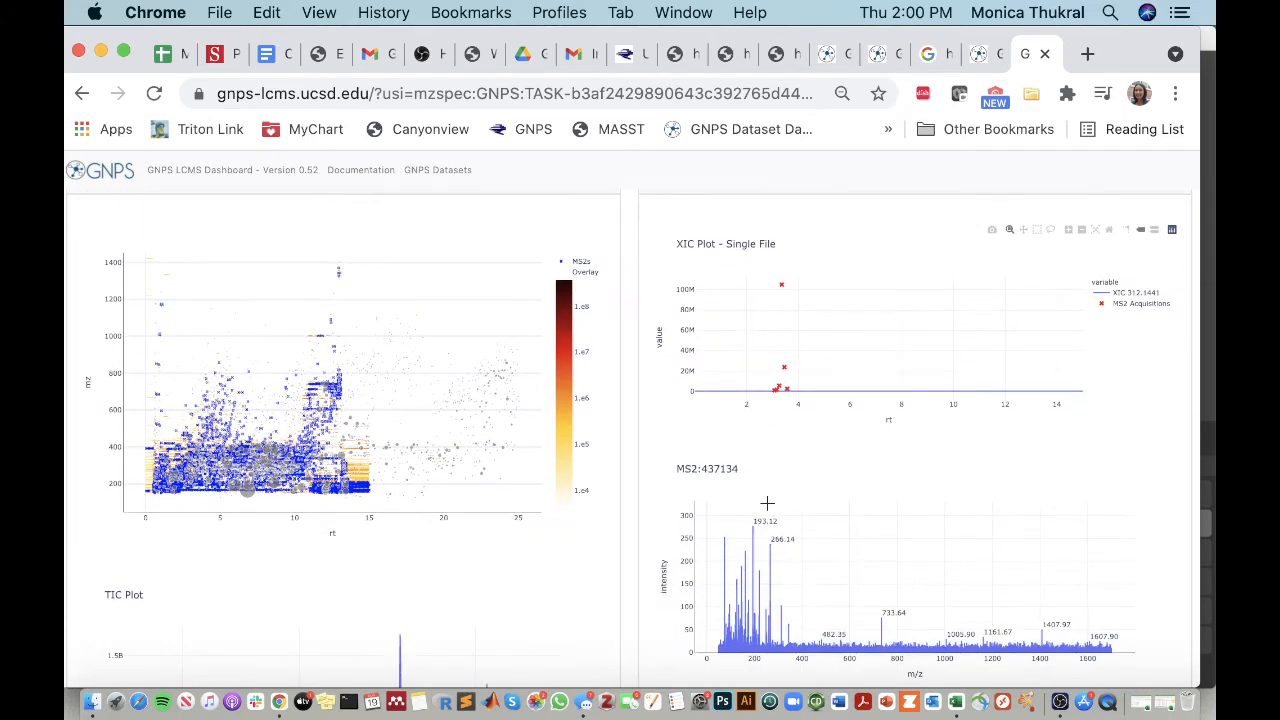
scroll(421, 360, "up", 2)
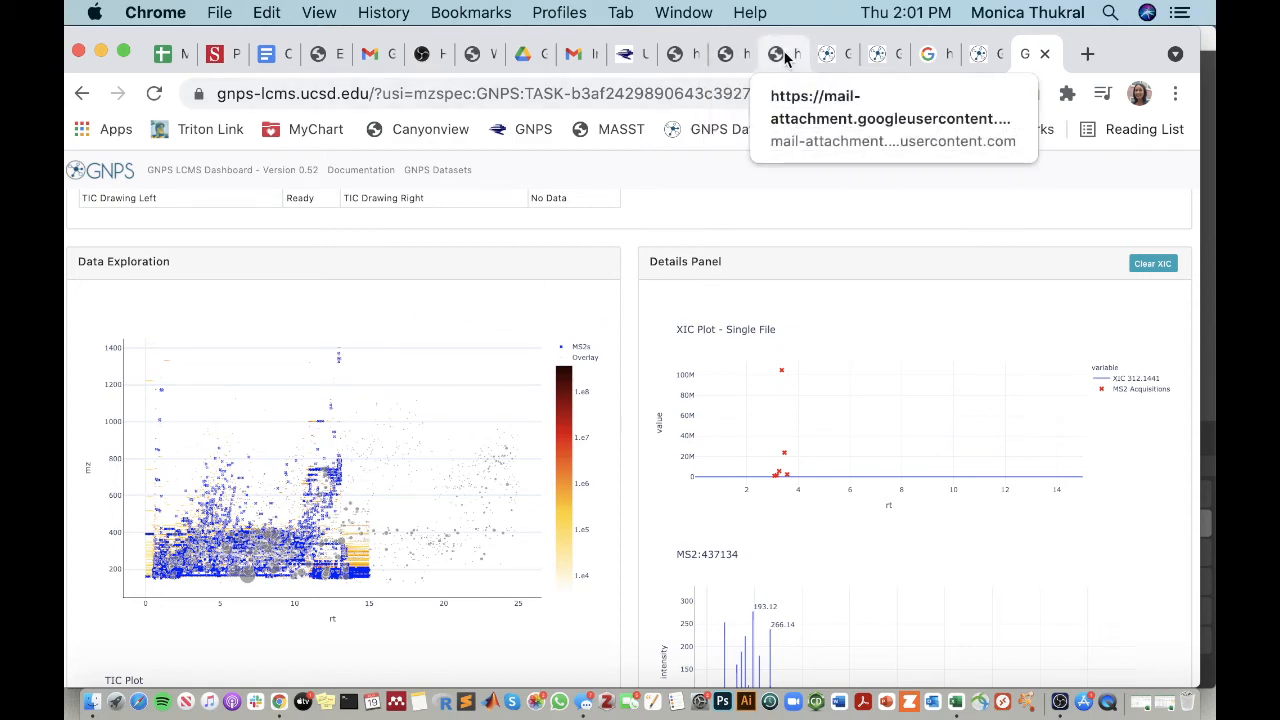
Step: Return to the supplemental PDF and examine the molecular networks in panel c of Supplemental Figure 12 at 150% zoom
left_click(785, 58)
scroll(828, 491, "down", 5)
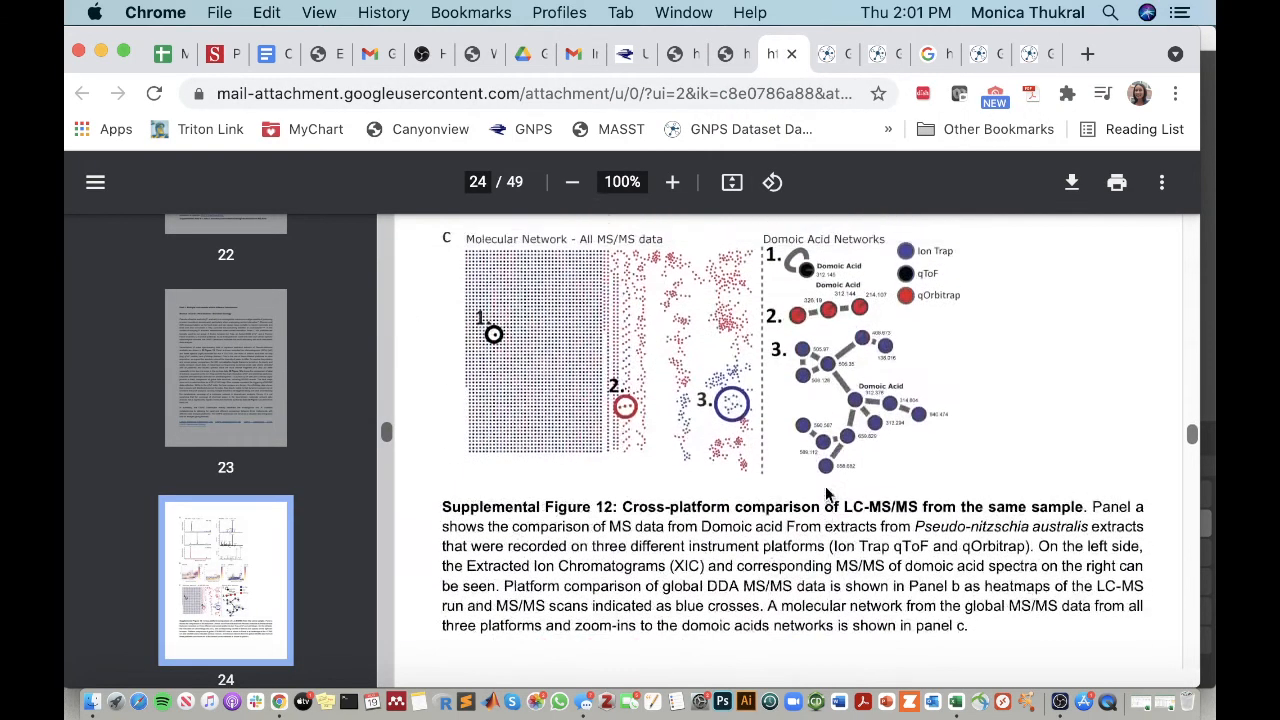
scroll(828, 491, "up", 1)
left_click(671, 183)
left_click(671, 183)
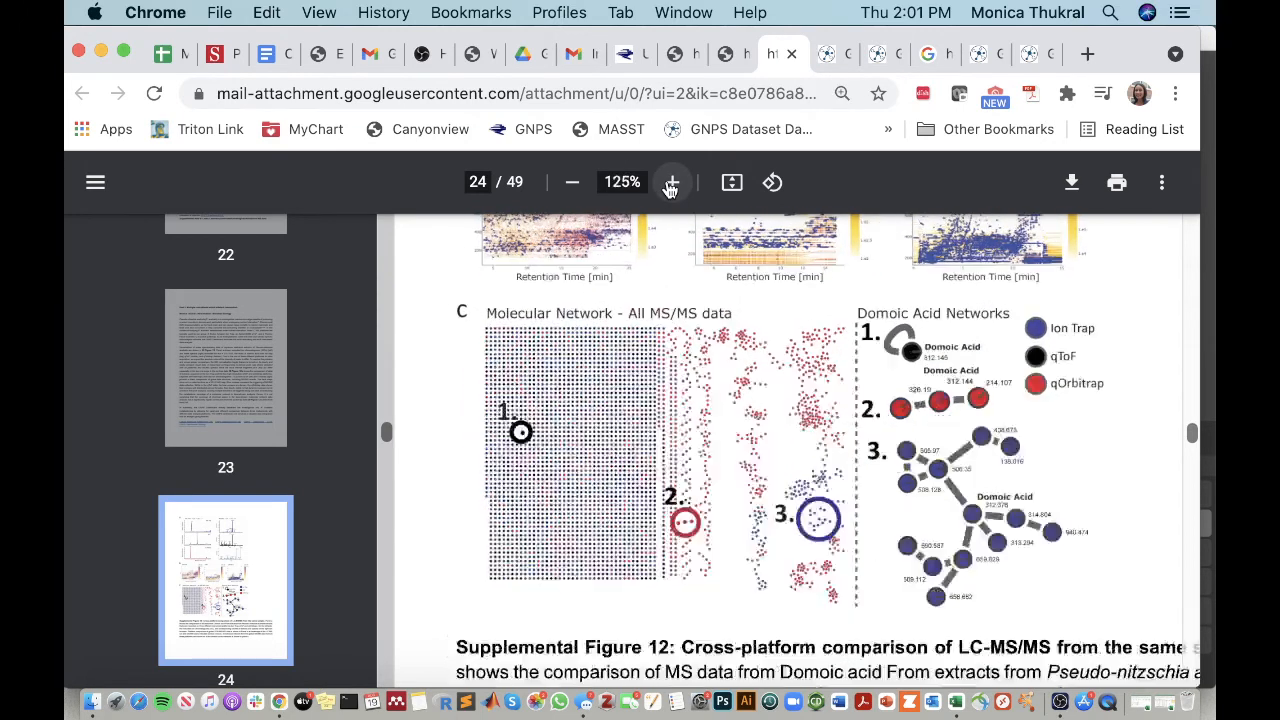
left_click(671, 183)
scroll(880, 375, "down", 2)
scroll(880, 375, "right", 2)
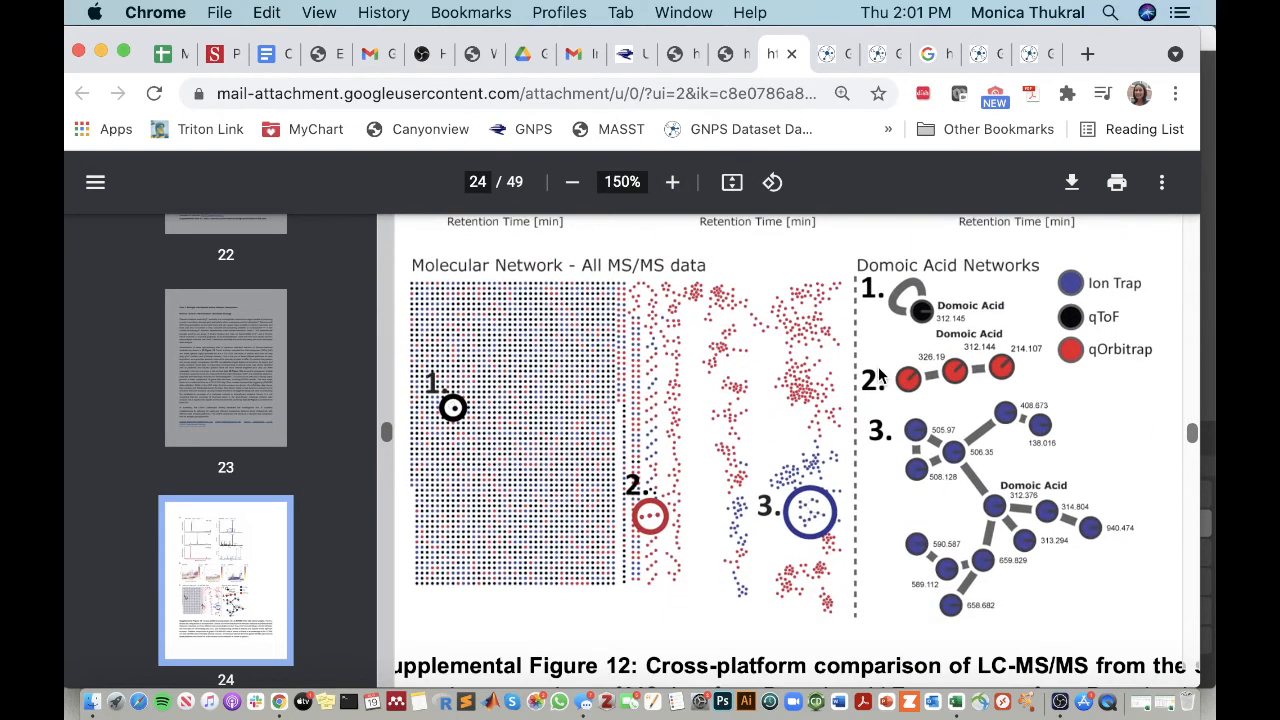